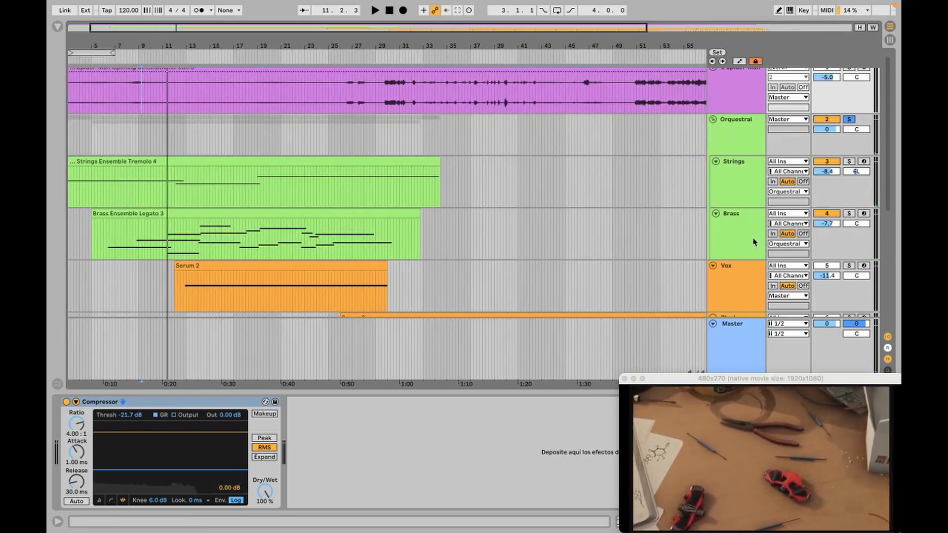
Step: Solo the Strings track and play it to hear the tremolo strings alone
{"action": "left_click", "coordinate": [737, 180]}
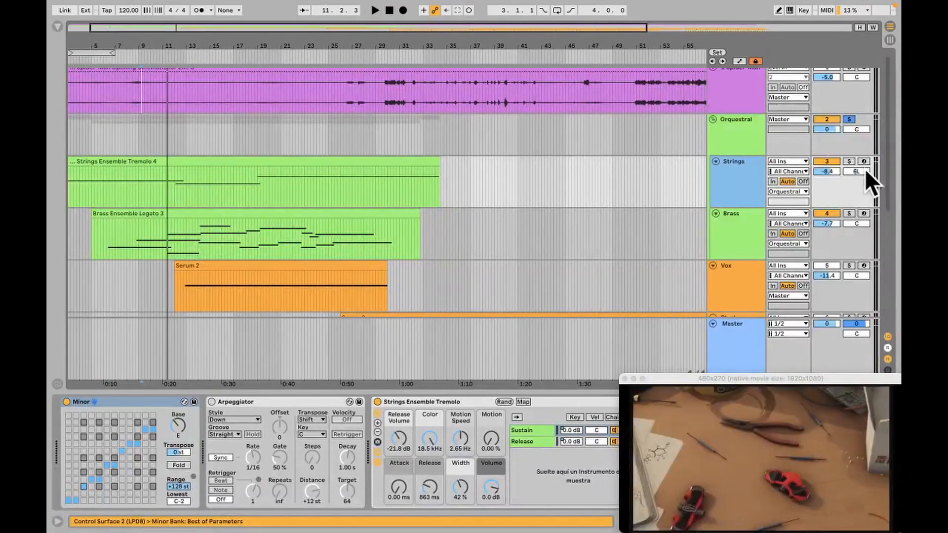
{"action": "left_click", "coordinate": [850, 161]}
{"action": "key", "text": "space"}
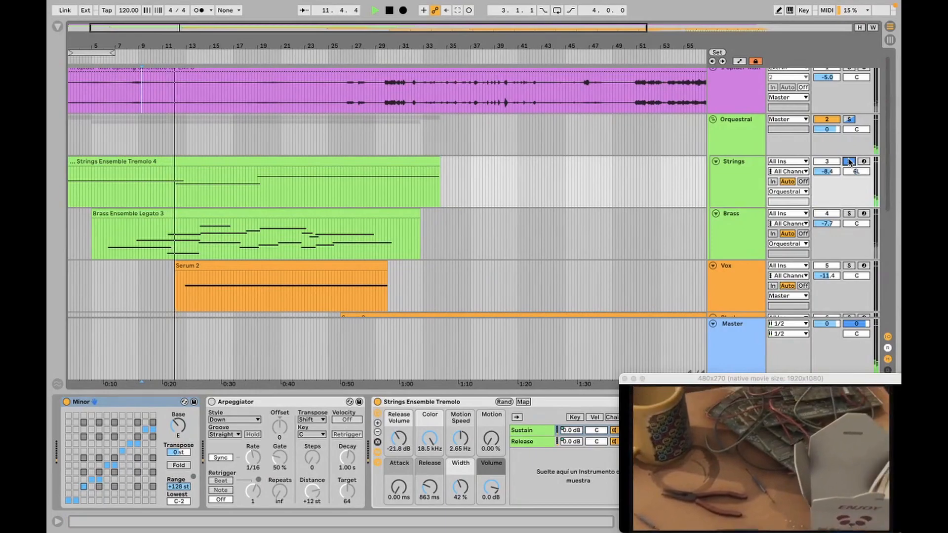
Step: Solo the Brass track in place of Strings and restart playback to hear the brass alone
{"action": "left_click", "coordinate": [846, 213]}
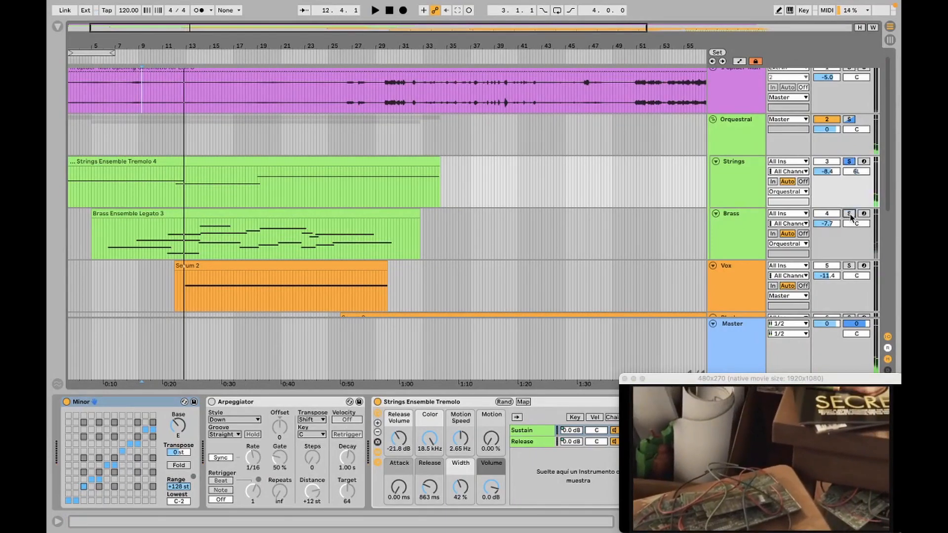
{"action": "key", "text": "space"}
{"action": "key", "text": "space"}
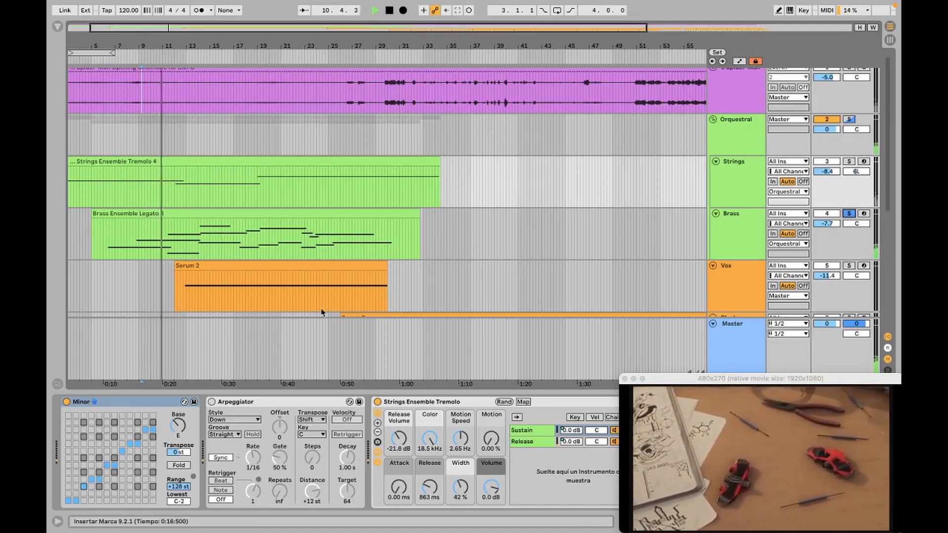
Step: Open the Brass Ensemble Legato 3 clip's notes during playback and reposition the floating video window over the lower part of the arrangement
{"action": "double_click", "coordinate": [275, 214]}
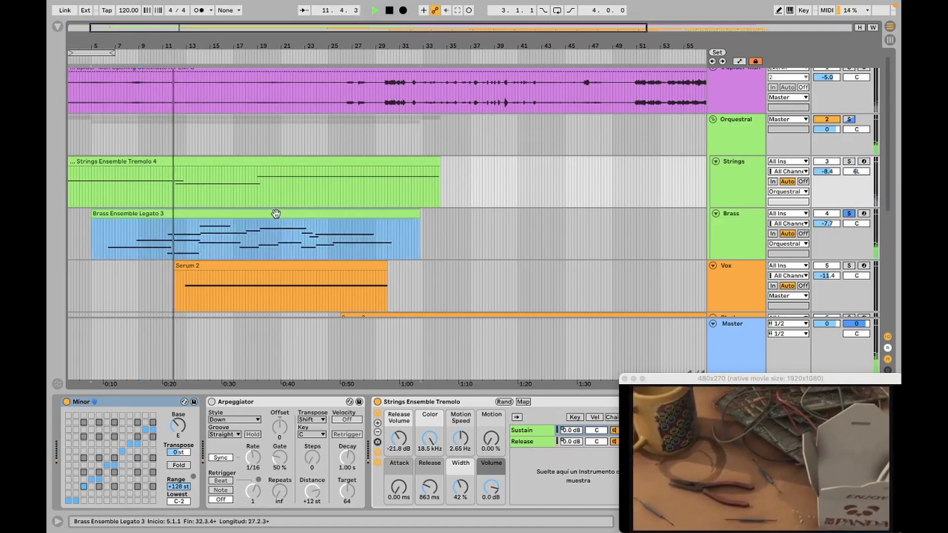
{"action": "left_click_drag", "start_coordinate": [725, 408], "coordinate": [668, 234]}
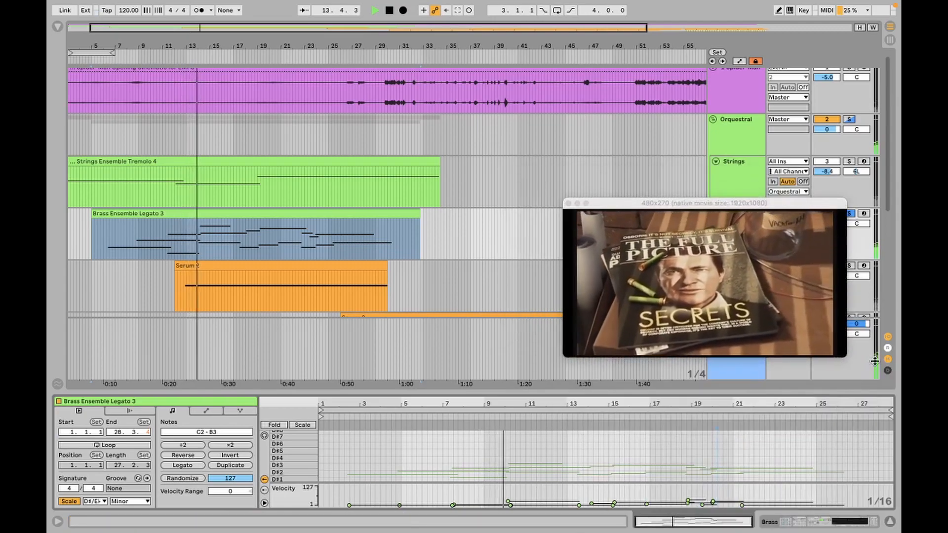
{"action": "left_click_drag", "start_coordinate": [783, 203], "coordinate": [804, 371]}
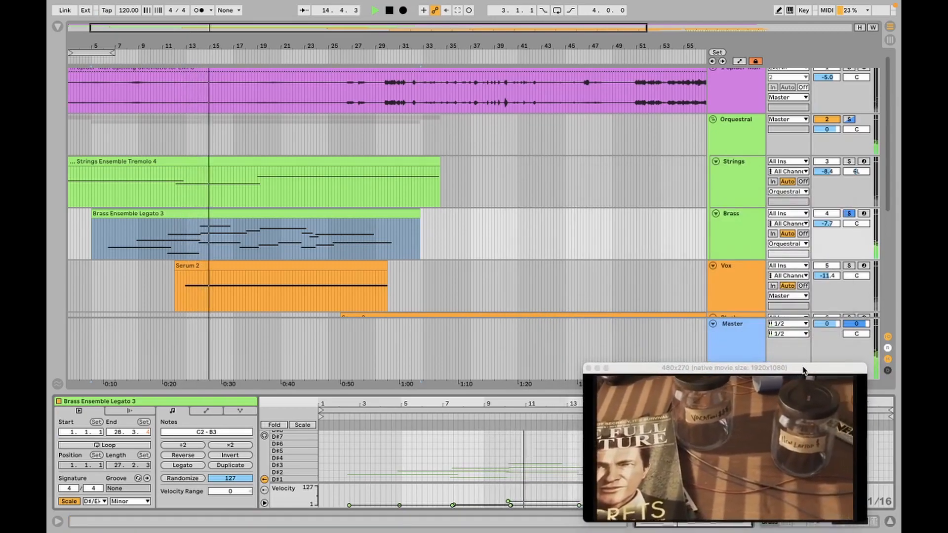
{"action": "key", "text": "space"}
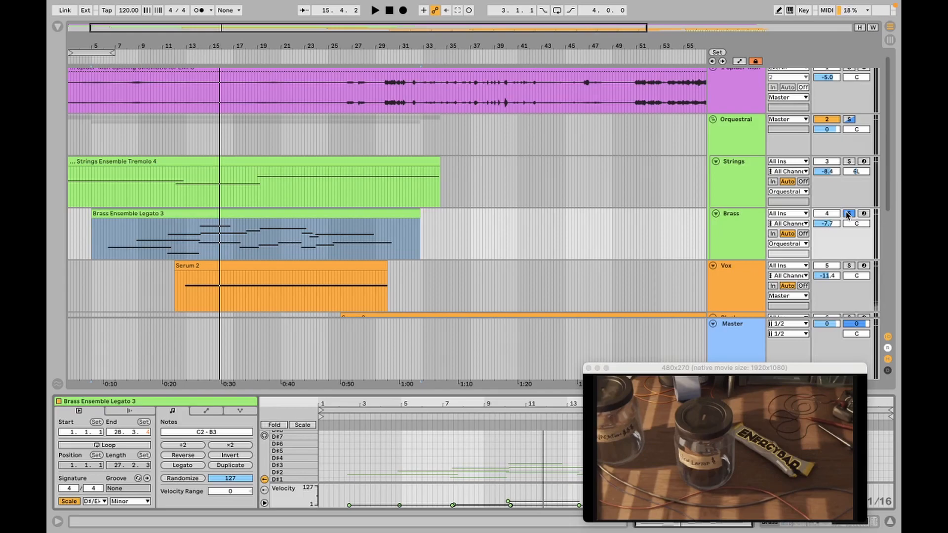
Step: Unsolo the Brass track and play the full arrangement from 13.4.1
{"action": "left_click", "coordinate": [848, 214]}
{"action": "left_click", "coordinate": [203, 254]}
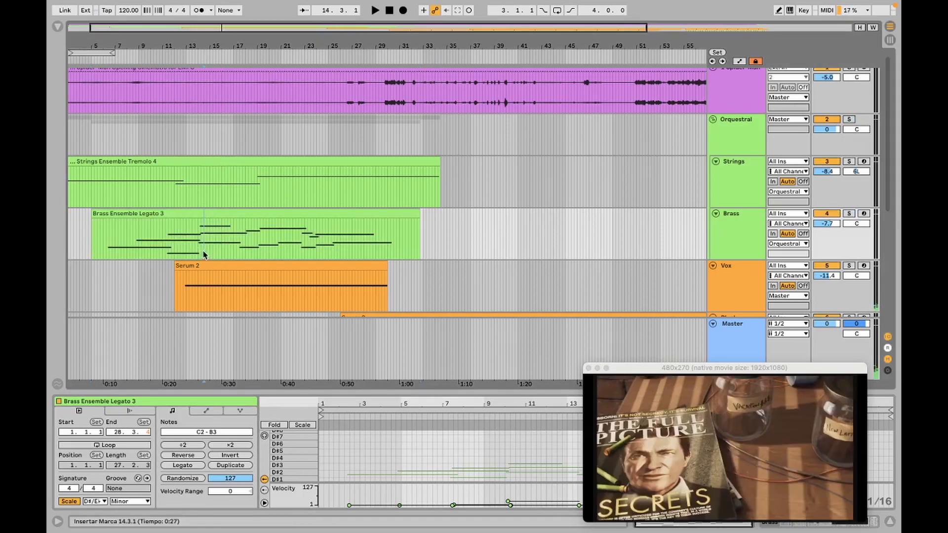
{"action": "left_click", "coordinate": [195, 246]}
{"action": "key", "text": "space"}
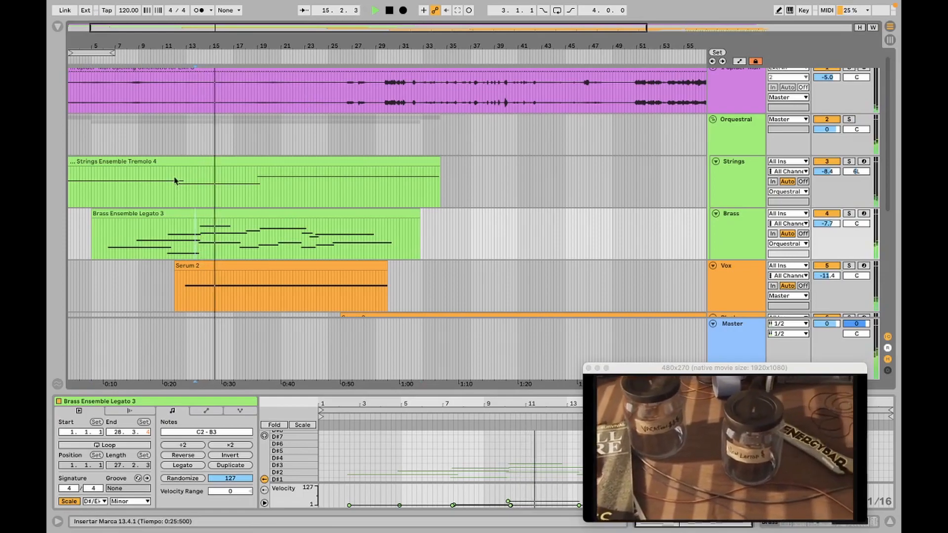
{"action": "scroll", "coordinate": [183, 182], "scroll_direction": "up", "scroll_amount": 1}
{"action": "key", "text": "space"}
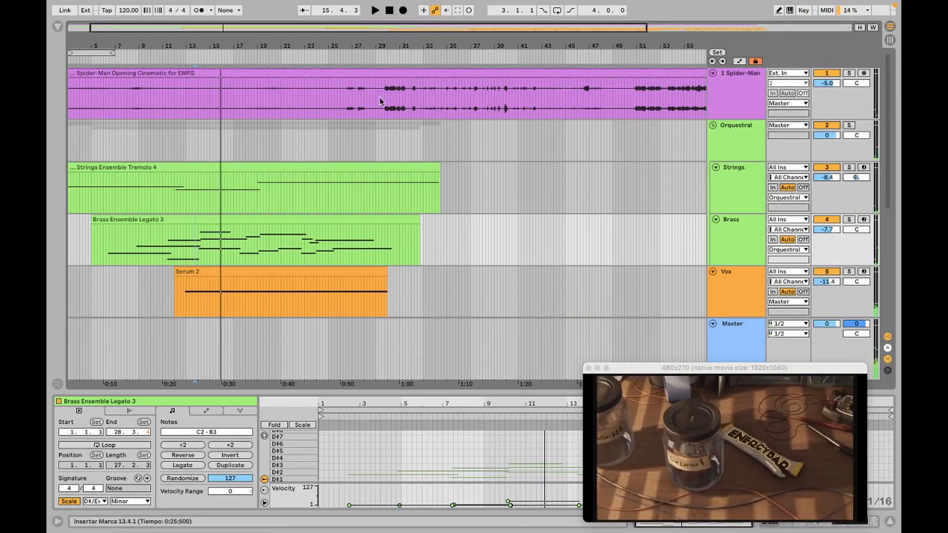
Step: Deactivate the Vox track and display the device chains of the Strings and Brass tracks
{"action": "scroll", "coordinate": [804, 260], "scroll_direction": "down", "scroll_amount": 4}
{"action": "left_click", "coordinate": [831, 229]}
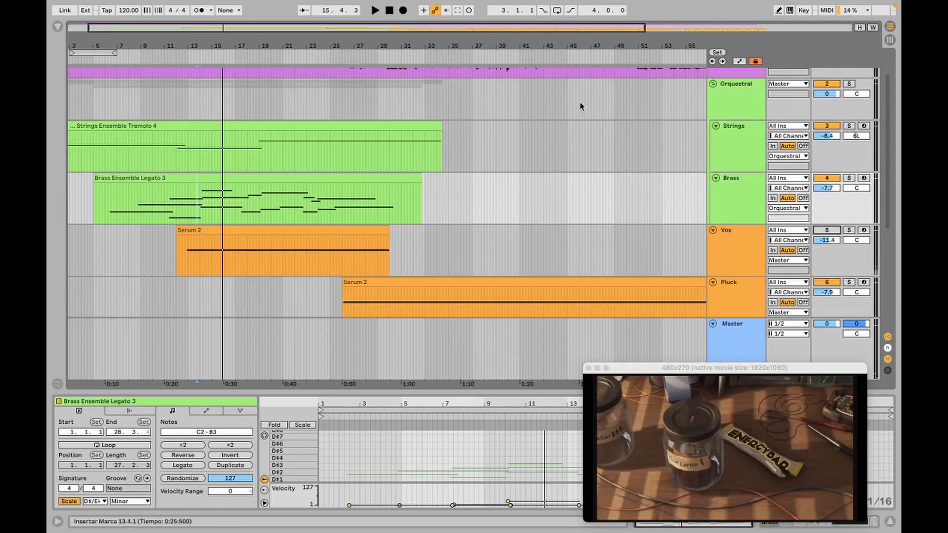
{"action": "scroll", "coordinate": [617, 109], "scroll_direction": "up", "scroll_amount": 4}
{"action": "left_click", "coordinate": [760, 191]}
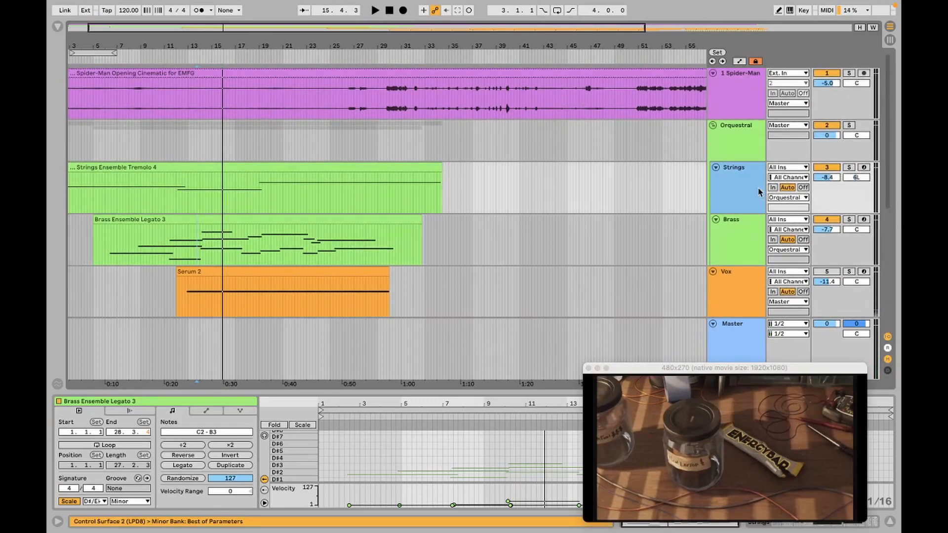
{"action": "left_click", "coordinate": [748, 249]}
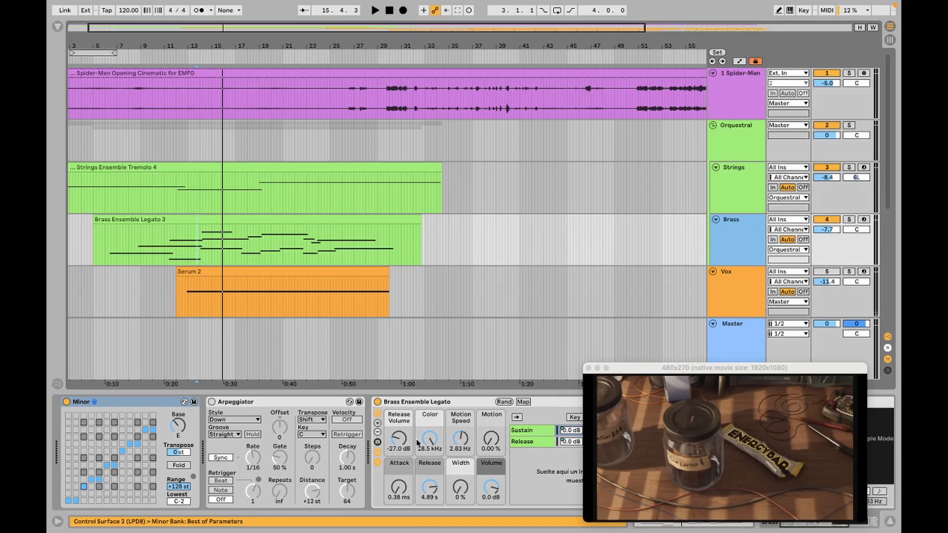
Step: Collapse the Orquestral group and audition the Vox track in solo from 13.1.1
{"action": "scroll", "coordinate": [418, 443], "scroll_direction": "right", "scroll_amount": 5}
{"action": "left_click", "coordinate": [712, 125]}
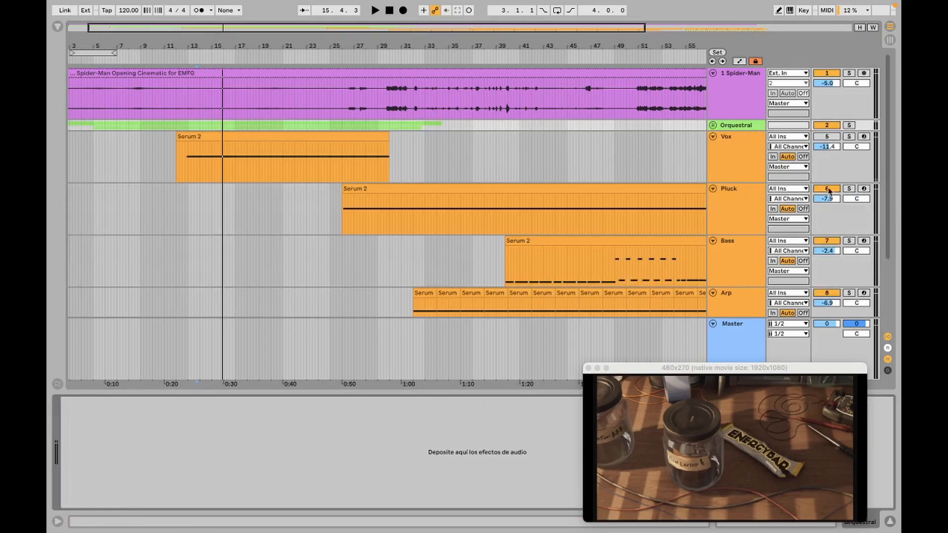
{"action": "left_click", "coordinate": [181, 168]}
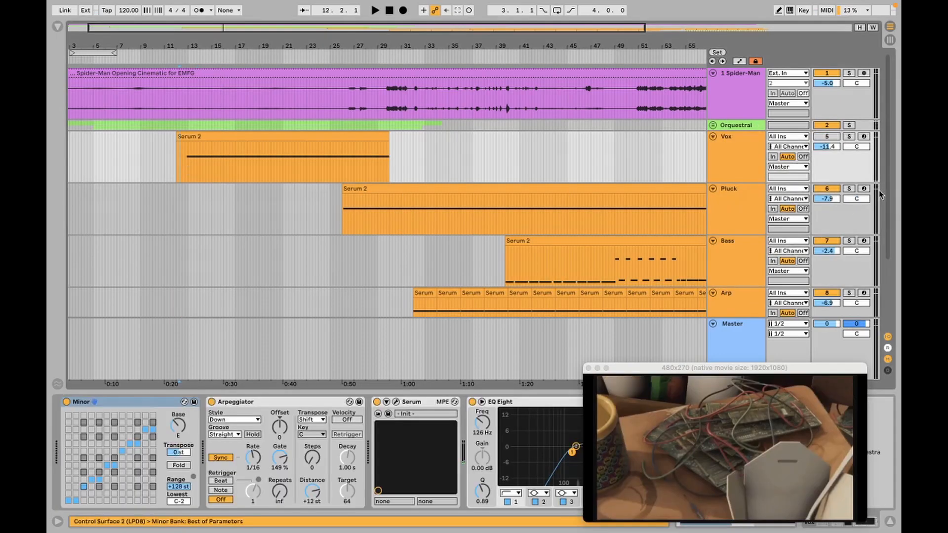
{"action": "left_click", "coordinate": [850, 136]}
{"action": "key", "text": "space"}
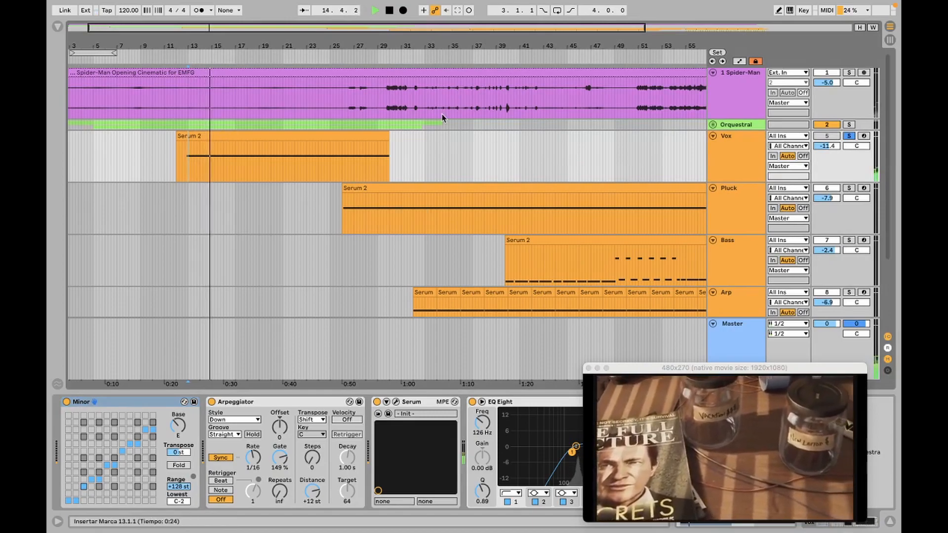
{"action": "left_click", "coordinate": [742, 157]}
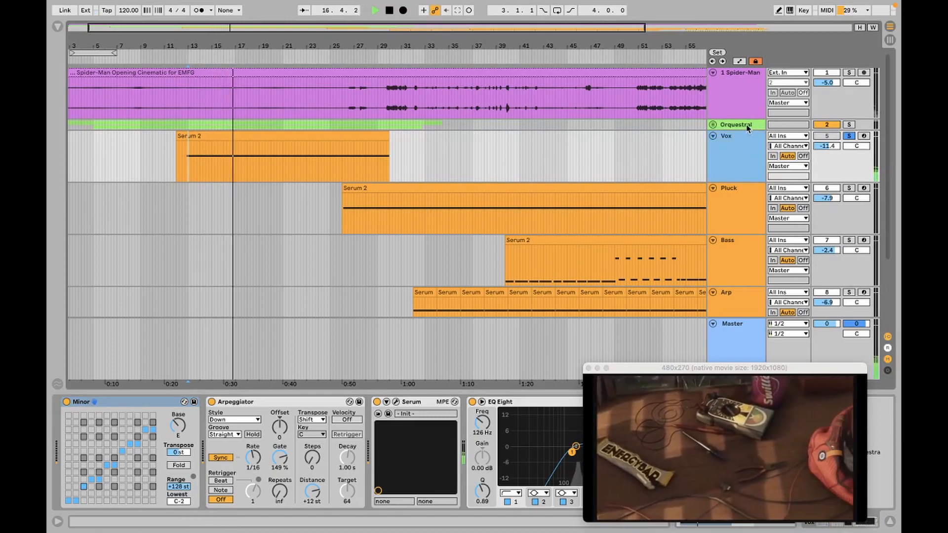
{"action": "key", "text": "space"}
Step: Close the video window and open the Vox track's Serum plug-in, placing its window below the Vox clip
{"action": "left_click", "coordinate": [748, 129]}
{"action": "left_click", "coordinate": [249, 138]}
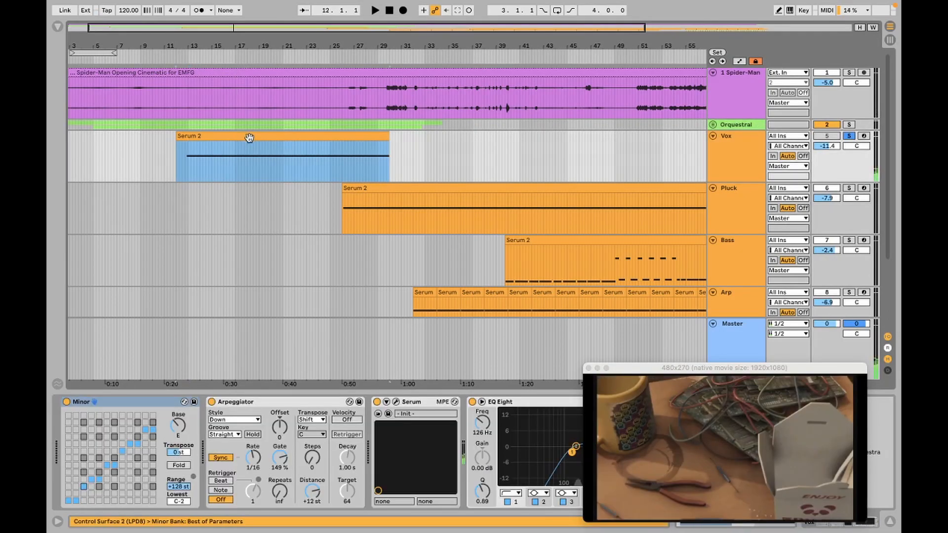
{"action": "left_click", "coordinate": [736, 163]}
{"action": "left_click", "coordinate": [194, 175]}
{"action": "left_click", "coordinate": [588, 367]}
{"action": "left_click", "coordinate": [396, 402]}
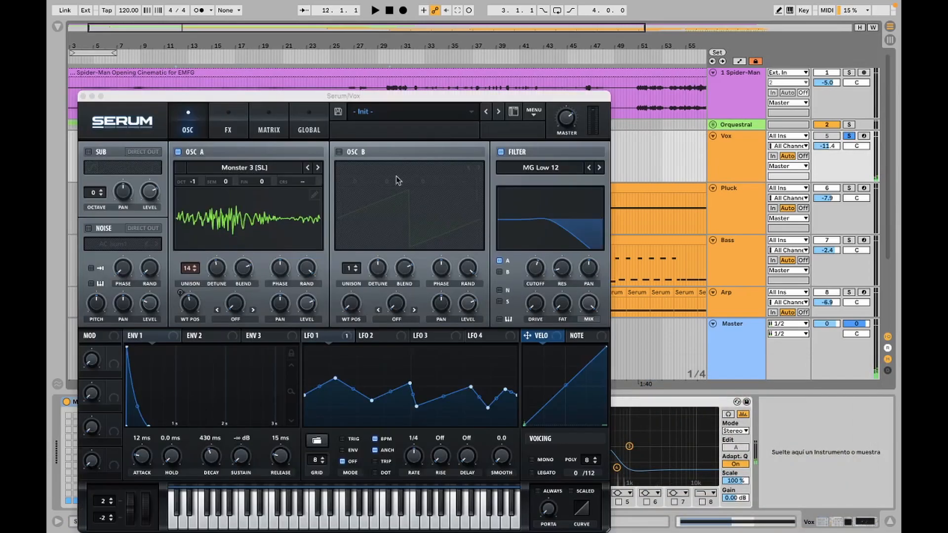
{"action": "left_click_drag", "start_coordinate": [399, 93], "coordinate": [385, 299]}
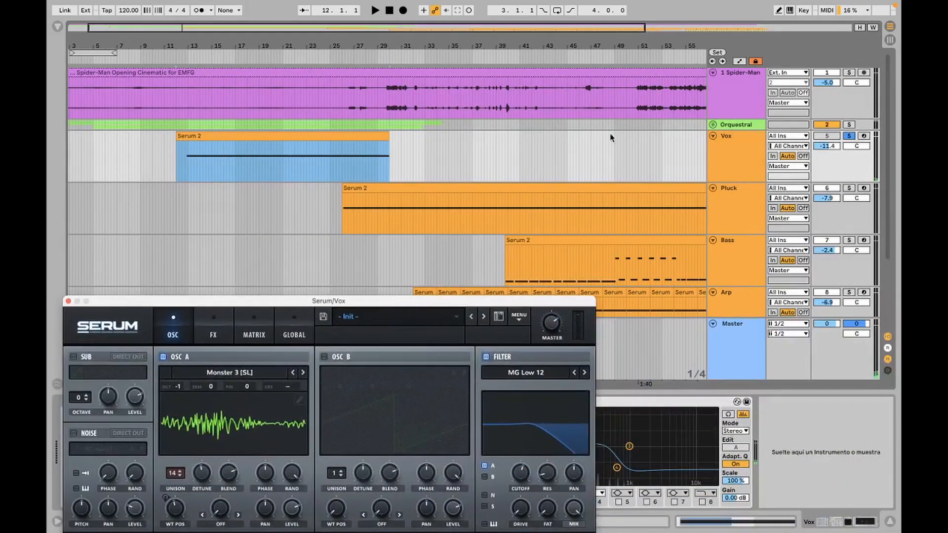
{"action": "mouse_move", "coordinate": [499, 301]}
{"action": "left_mouse_down"}
{"action": "mouse_move", "coordinate": [540, 241]}
{"action": "mouse_move", "coordinate": [632, 213]}
{"action": "left_mouse_up"}
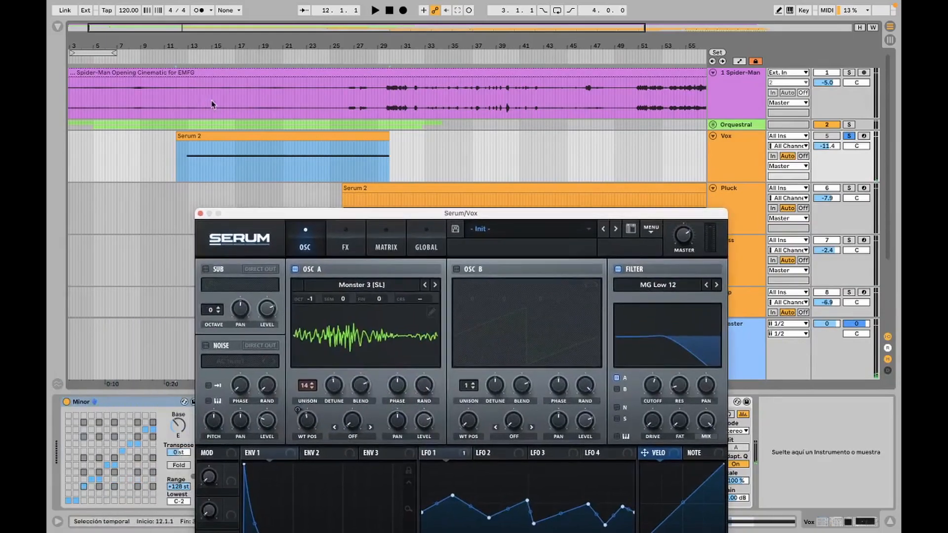
Step: Play the Vox clip from 17.1.1 and move the Serum window clear of the Arpeggiator device
{"action": "left_click", "coordinate": [237, 176]}
{"action": "key", "text": "space"}
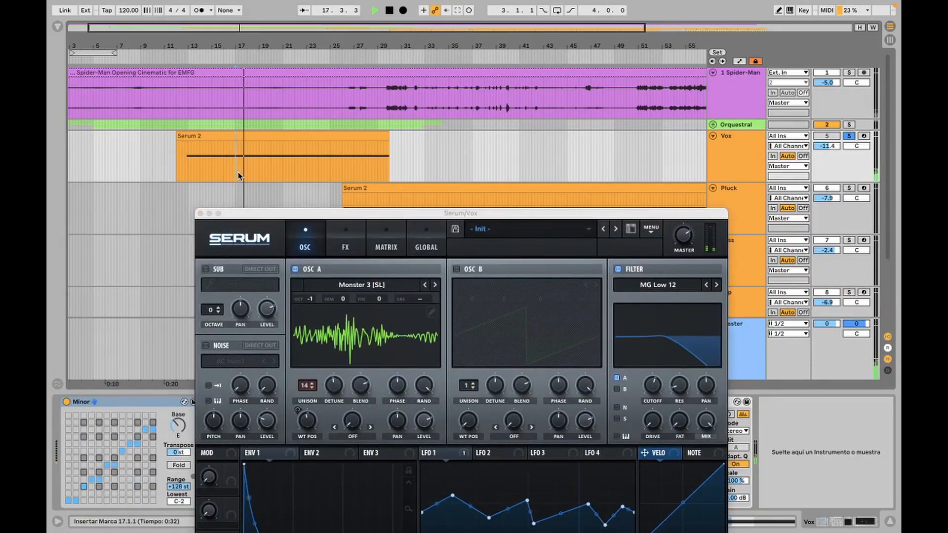
{"action": "key", "text": "space"}
{"action": "left_click_drag", "start_coordinate": [412, 217], "coordinate": [647, 65]}
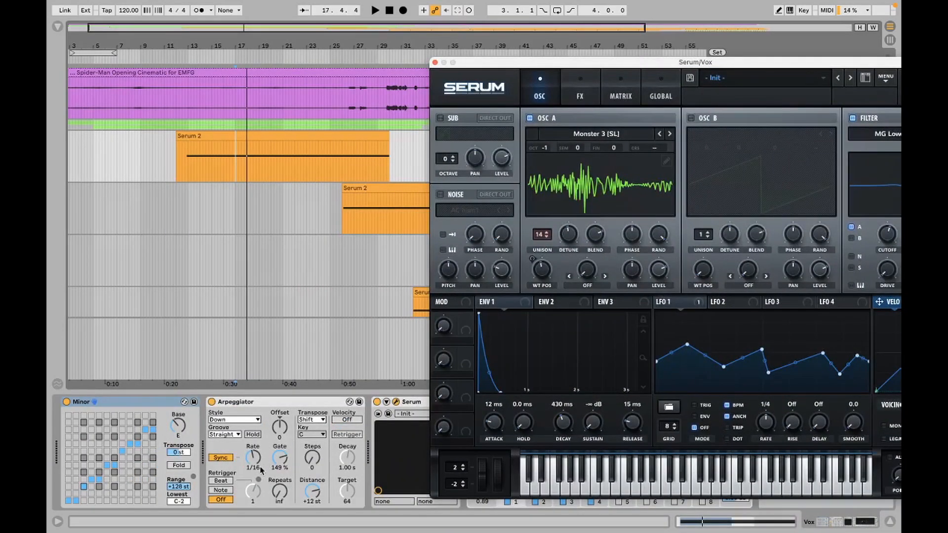
Step: Show Serum's FX page and reposition its window so the Distortion and Delay settings are fully in view
{"action": "left_click_drag", "start_coordinate": [580, 62], "coordinate": [375, 101]}
{"action": "left_click", "coordinate": [374, 130]}
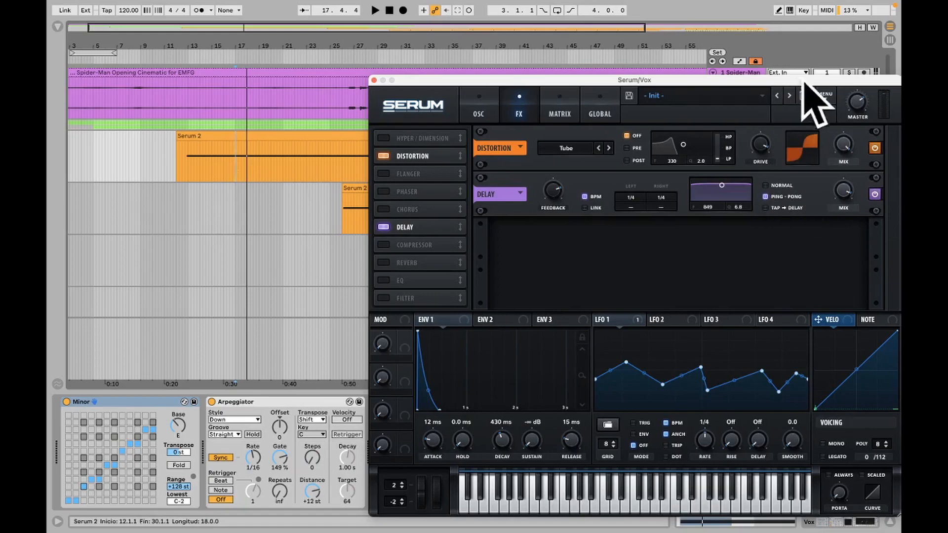
{"action": "left_click_drag", "start_coordinate": [803, 80], "coordinate": [677, 80]}
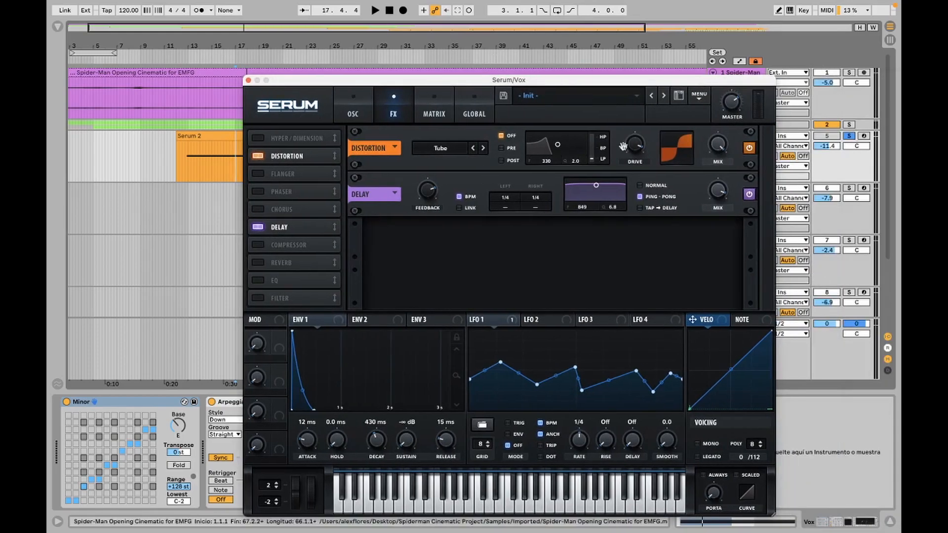
Step: Switch Serum's Distortion effect off and back on, and look through its list of distortion types without changing it
{"action": "left_click", "coordinate": [258, 156]}
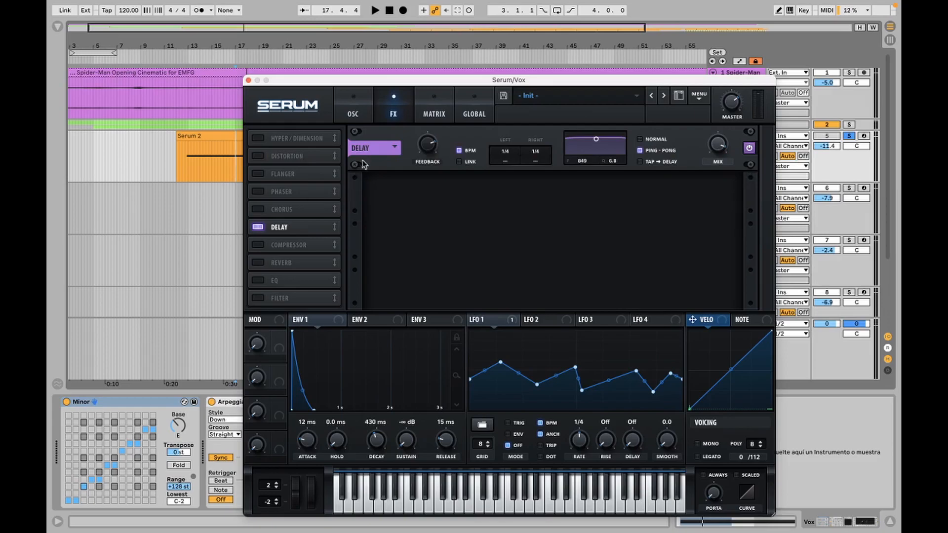
{"action": "left_click", "coordinate": [257, 156]}
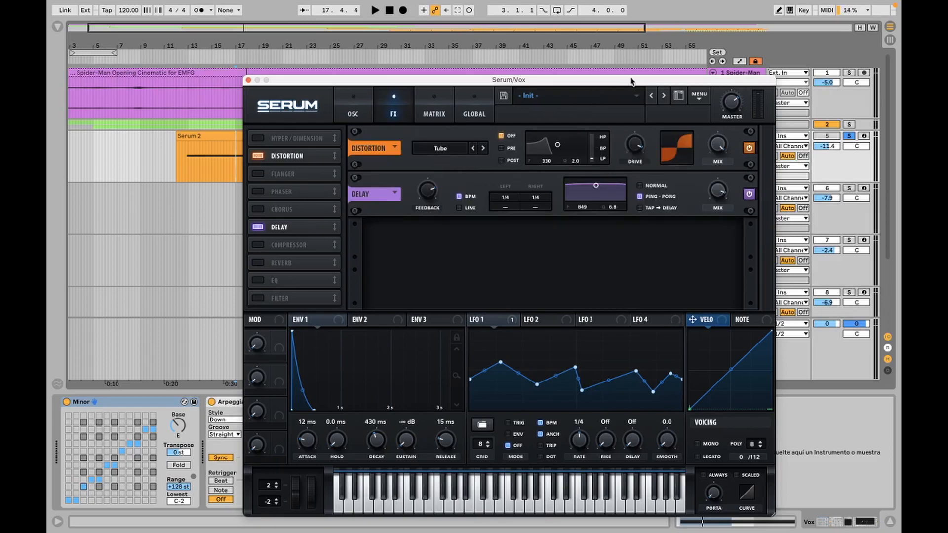
{"action": "left_click_drag", "start_coordinate": [631, 82], "coordinate": [375, 117]}
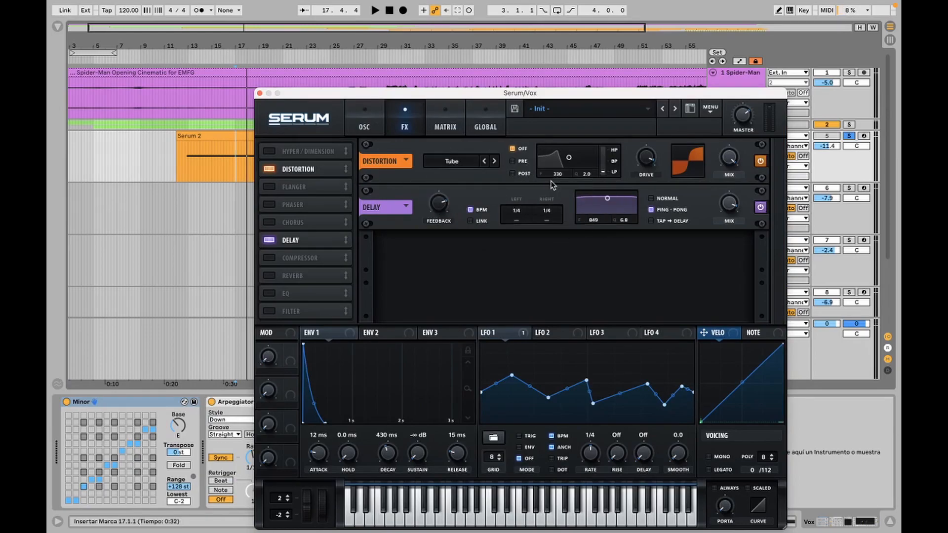
{"action": "left_click", "coordinate": [453, 163]}
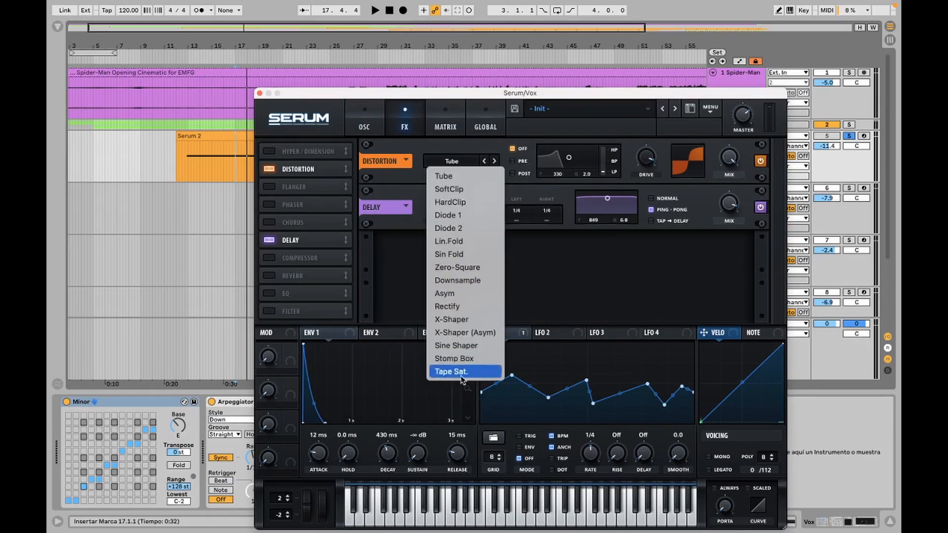
{"action": "left_click", "coordinate": [655, 301]}
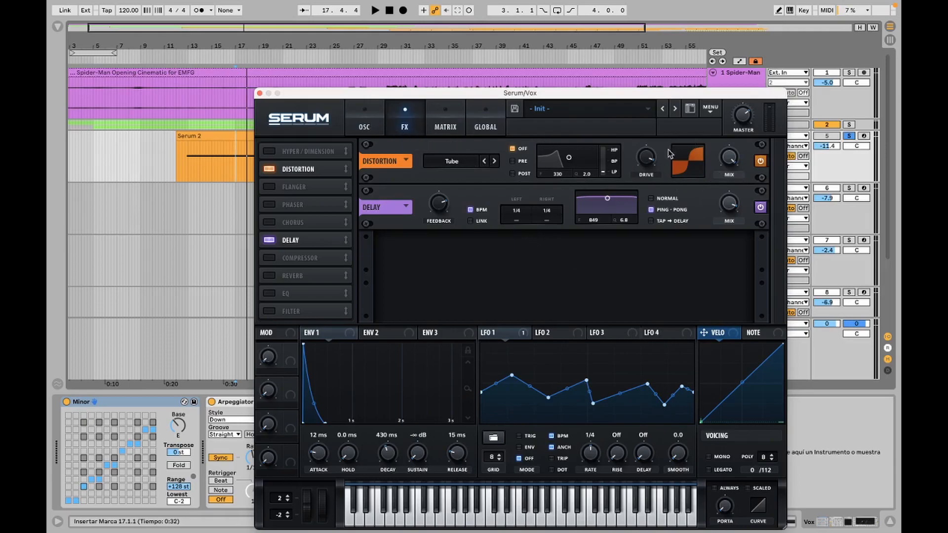
Step: Return to Serum's oscillator page and play the Vox clip from 13.1.1, toggling Oscillator A's wavetable between 3D and 2D views
{"action": "left_click", "coordinate": [371, 118]}
{"action": "left_click", "coordinate": [188, 163]}
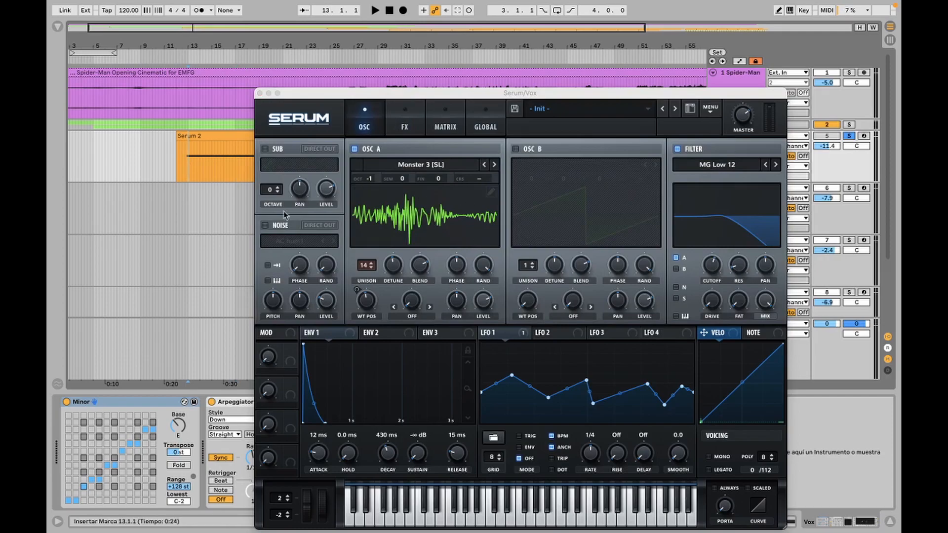
{"action": "left_click", "coordinate": [402, 203]}
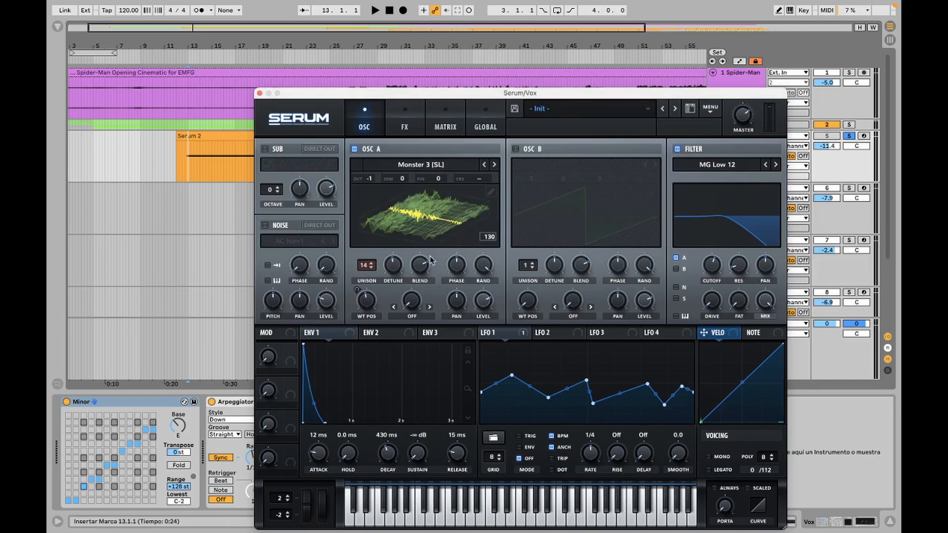
{"action": "key", "text": "space"}
{"action": "left_click", "coordinate": [439, 220]}
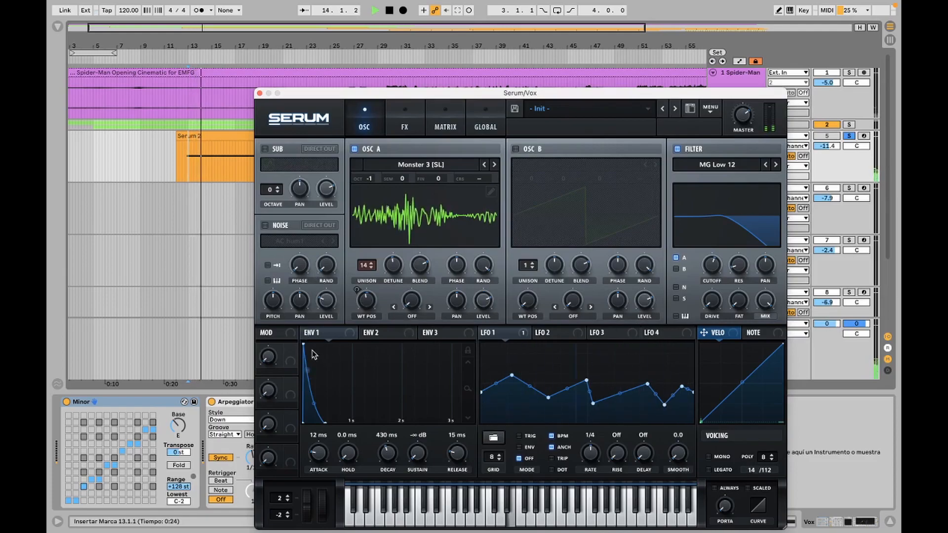
{"action": "key", "text": "space"}
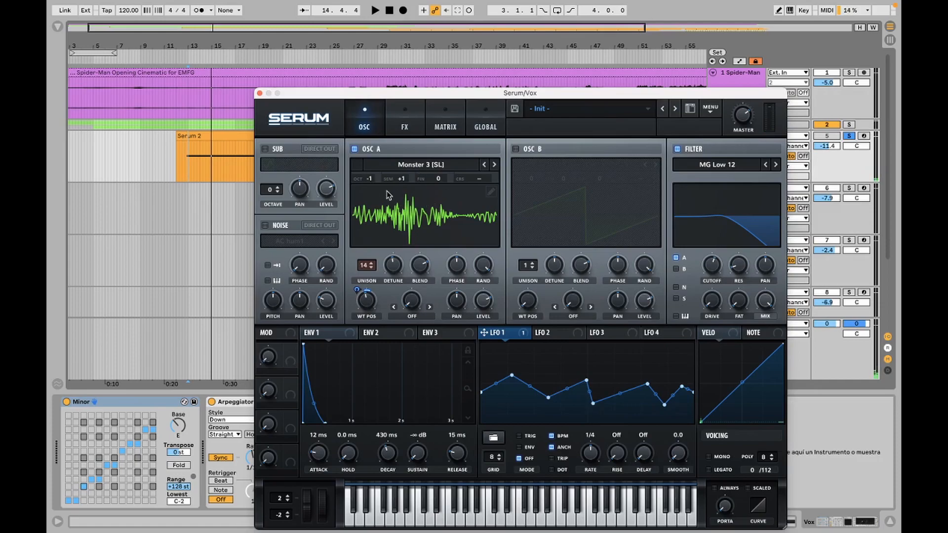
Step: Close the Vox track's Serum window, and solo and play the Pluck track from 26.2.1
{"action": "key", "text": "space"}
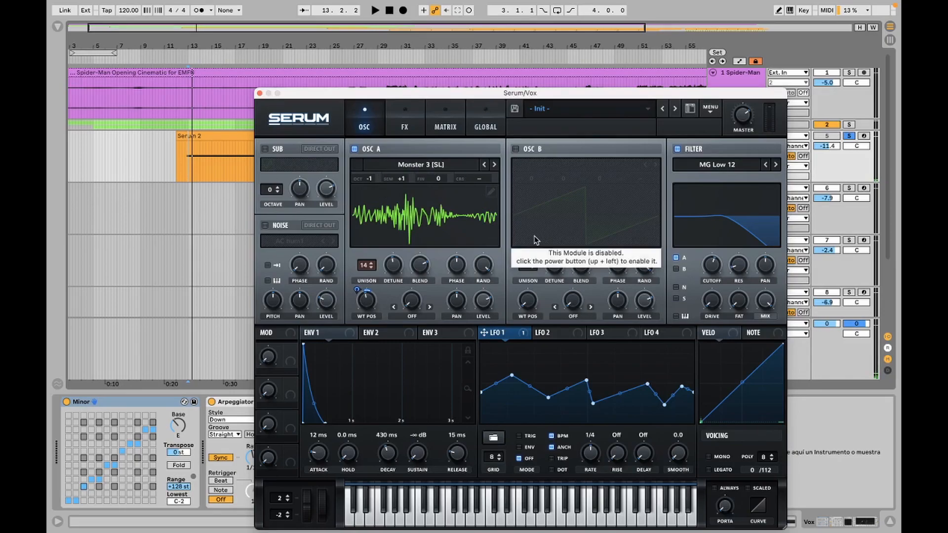
{"action": "left_click", "coordinate": [259, 93]}
{"action": "scroll", "coordinate": [483, 213], "scroll_direction": "down", "scroll_amount": 2}
{"action": "scroll", "coordinate": [482, 214], "scroll_direction": "right", "scroll_amount": 2}
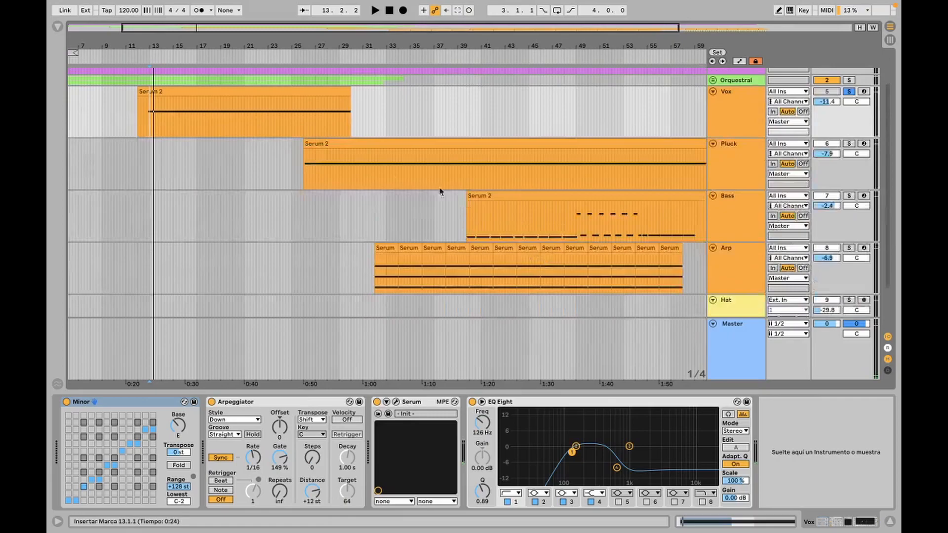
{"action": "left_click", "coordinate": [305, 177]}
{"action": "left_click", "coordinate": [856, 143]}
{"action": "key", "text": "space"}
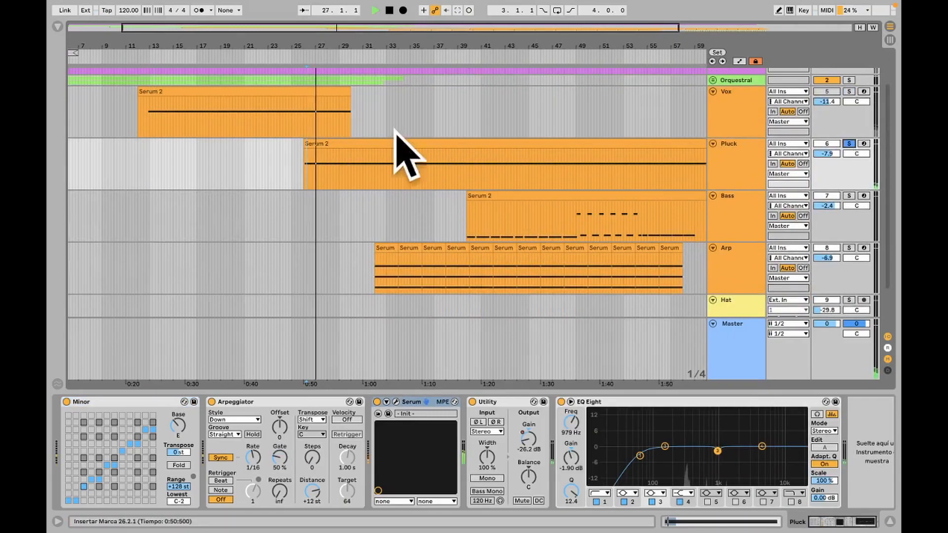
Step: Open the video preview for the 1 Spider-Man track and watch the scene alongside the Pluck playback
{"action": "scroll", "coordinate": [389, 180], "scroll_direction": "up", "scroll_amount": 2}
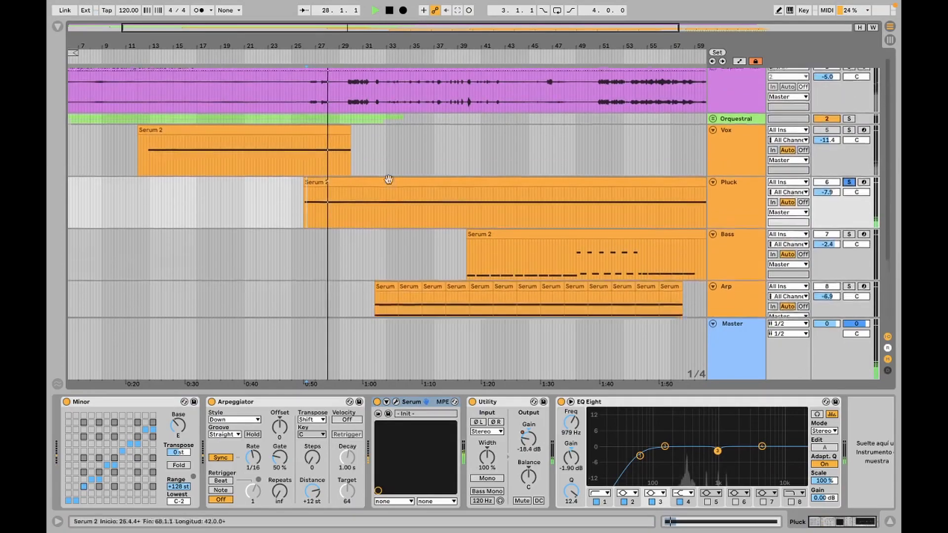
{"action": "scroll", "coordinate": [389, 180], "scroll_direction": "up", "scroll_amount": 1}
{"action": "left_click", "coordinate": [729, 106]}
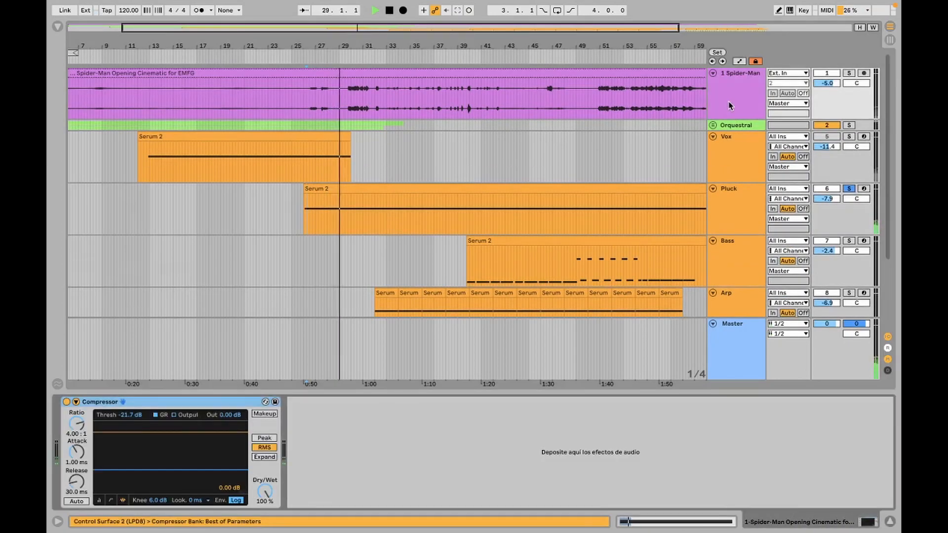
{"action": "key", "text": "alt+super+v"}
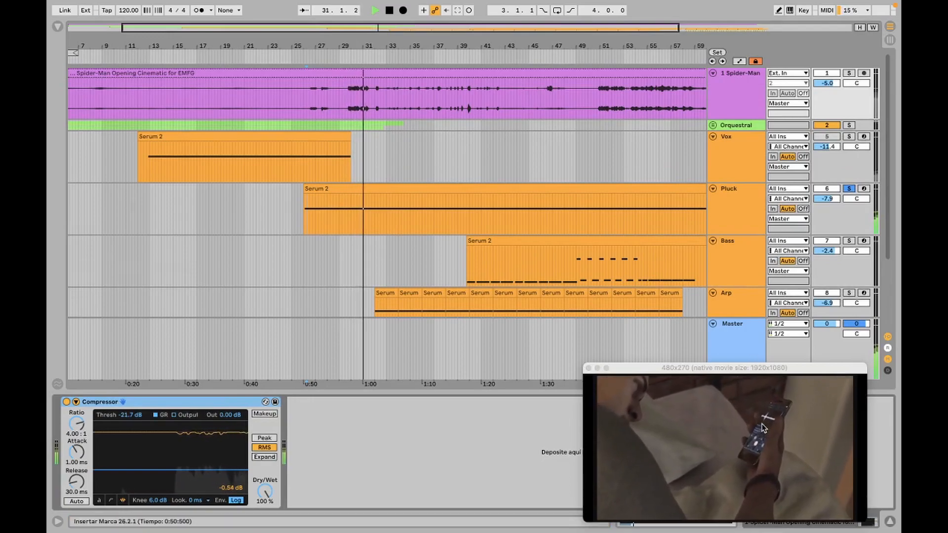
{"action": "key", "text": "space"}
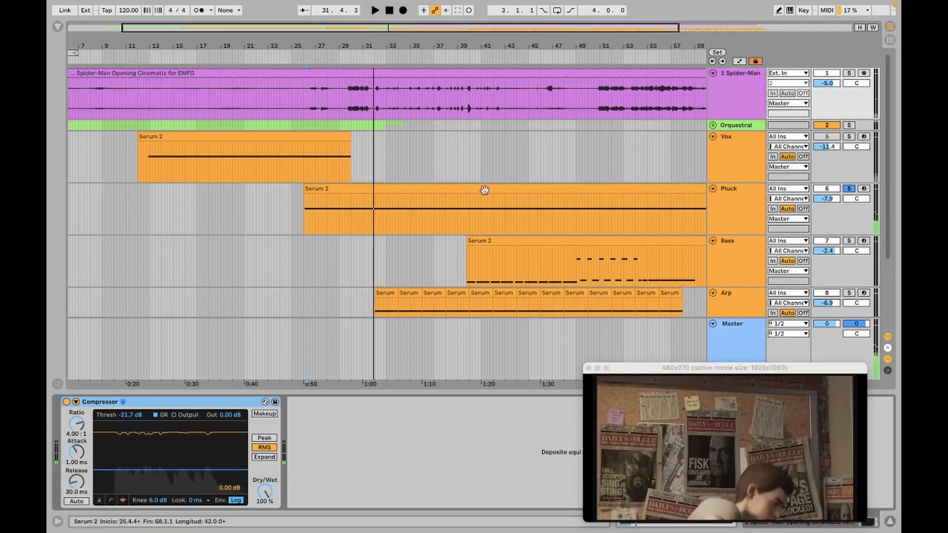
Step: Replay the Pluck passage from 26.2.1 against the picture and move the video window clear of the Vox and Pluck clips
{"action": "left_click", "coordinate": [489, 186]}
{"action": "left_click_drag", "start_coordinate": [680, 370], "coordinate": [237, 138]}
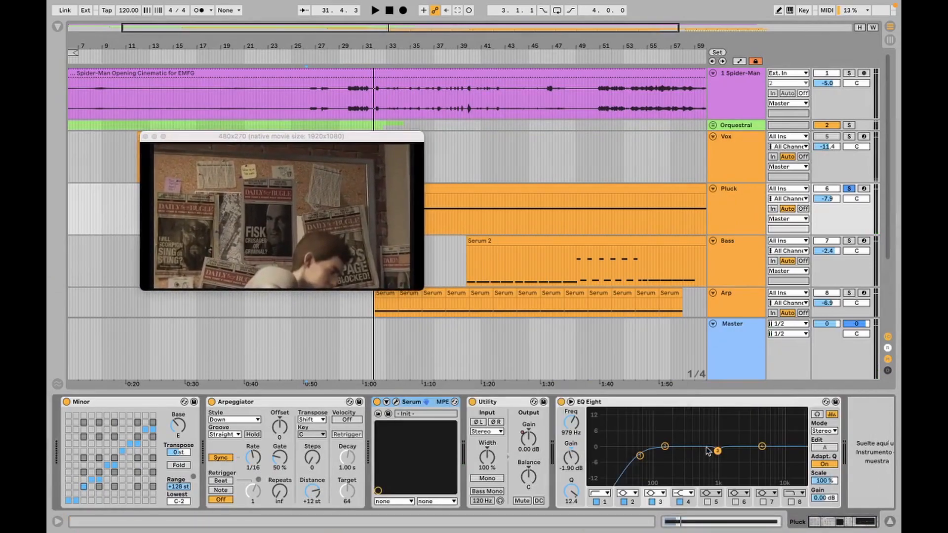
{"action": "key", "text": "space"}
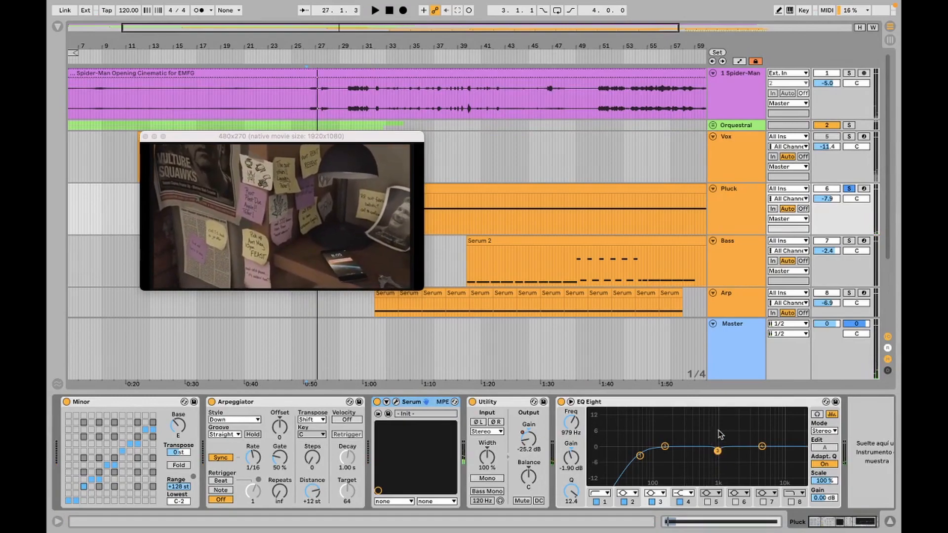
{"action": "key", "text": "space"}
{"action": "key", "text": "space"}
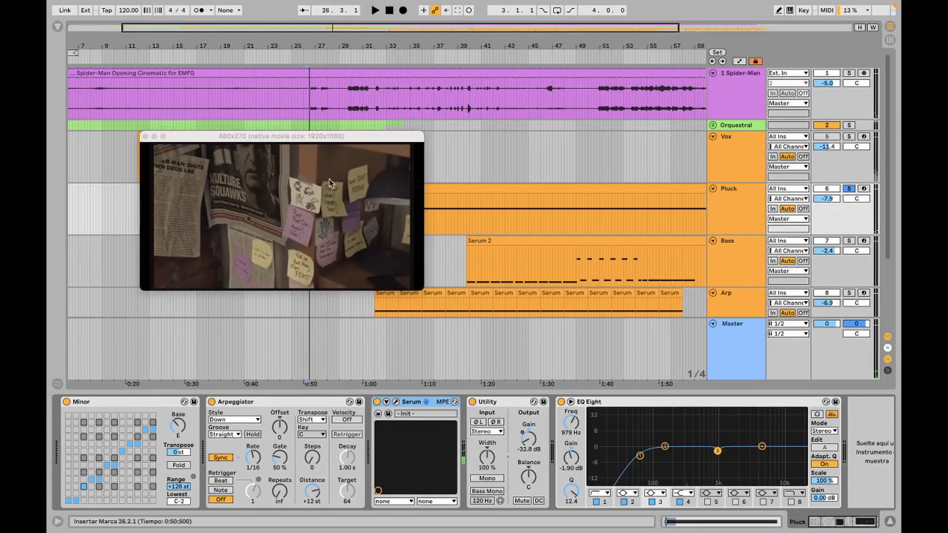
{"action": "left_click_drag", "start_coordinate": [406, 136], "coordinate": [810, 31]}
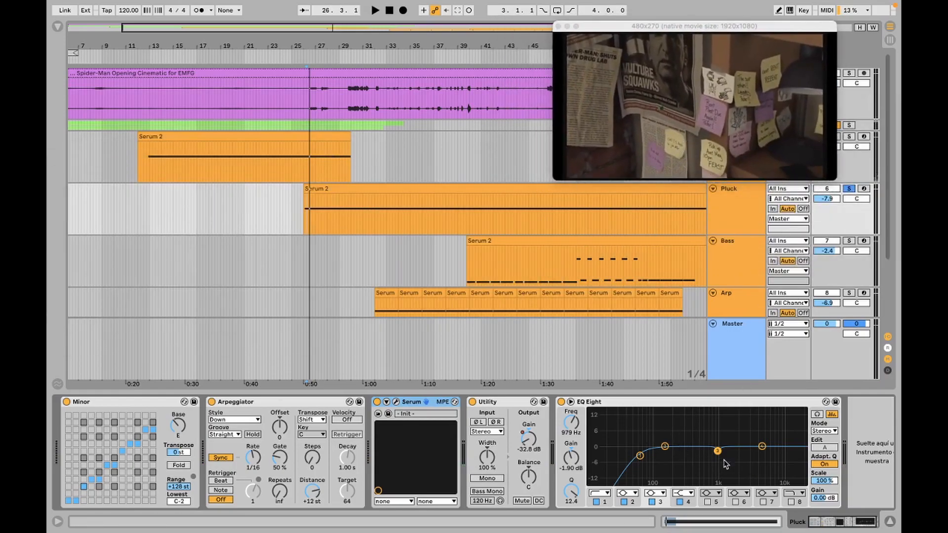
Step: Open the Pluck track's Serum instrument and play the passage from 26.2.1, keeping the Pluck clip visible above the plugin window
{"action": "left_click", "coordinate": [396, 402]}
{"action": "left_click_drag", "start_coordinate": [468, 96], "coordinate": [579, 102]}
{"action": "key", "text": "space"}
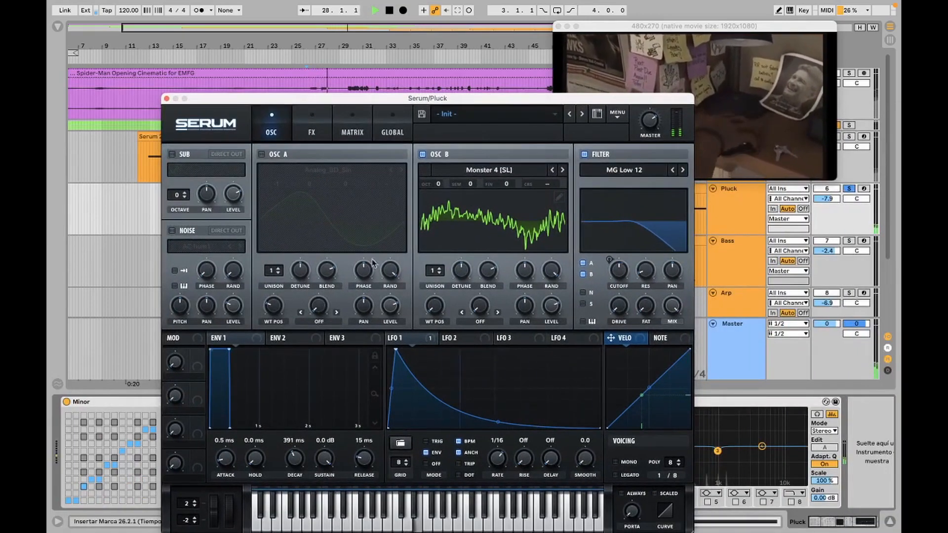
{"action": "left_click_drag", "start_coordinate": [534, 99], "coordinate": [605, 168]}
{"action": "left_click_drag", "start_coordinate": [414, 168], "coordinate": [418, 271]}
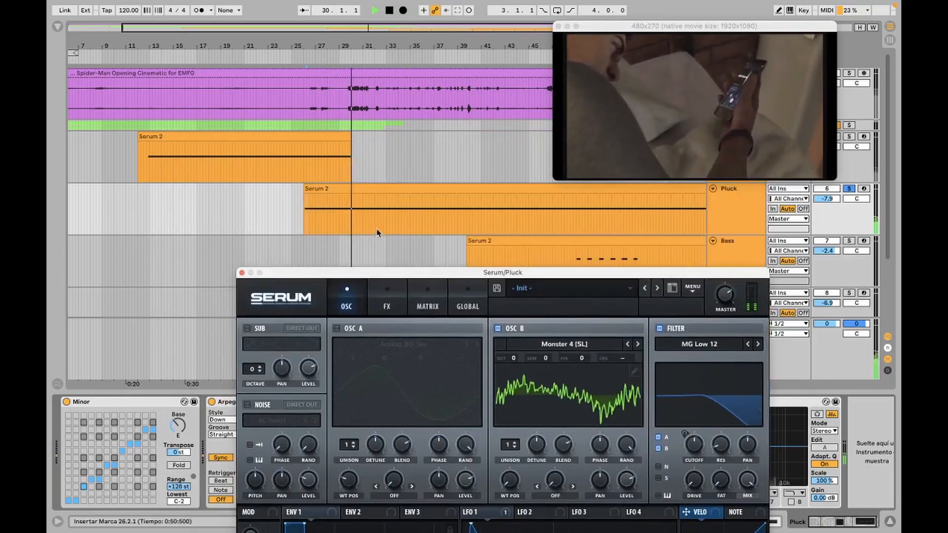
{"action": "left_click", "coordinate": [736, 195]}
{"action": "key", "text": "space"}
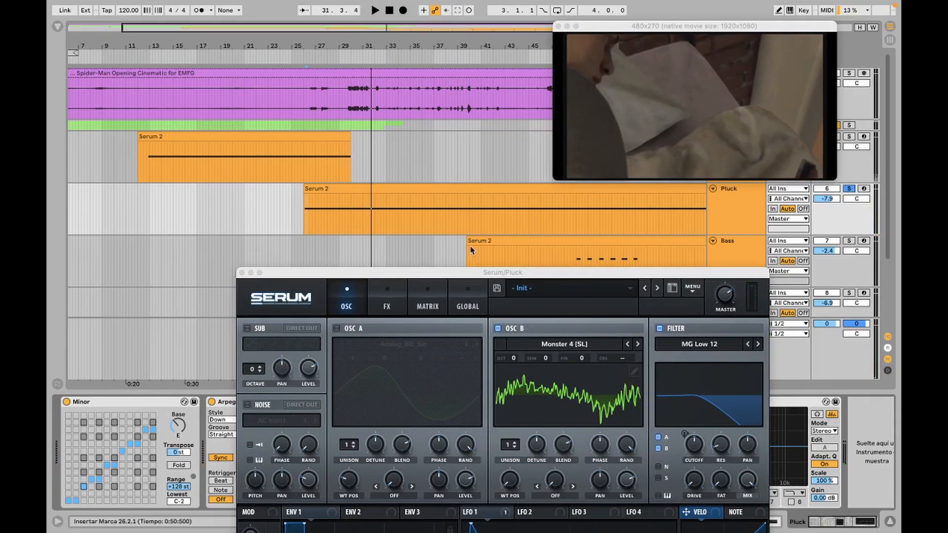
Step: Bring Serum's oscillator, filter and LFO sections into full view and replay the opening of the Pluck part from 26.2.1
{"action": "left_click_drag", "start_coordinate": [474, 272], "coordinate": [284, 136]}
{"action": "key", "text": "space"}
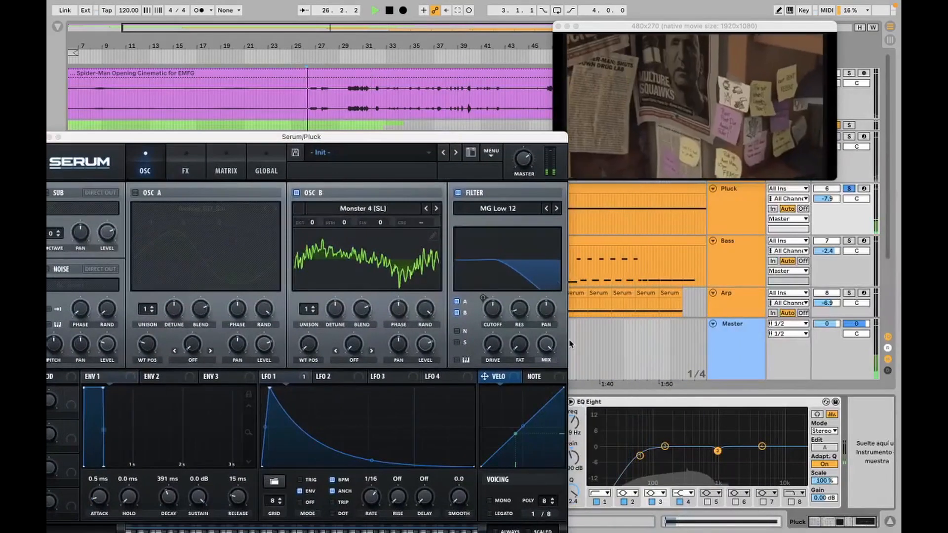
{"action": "key", "text": "space"}
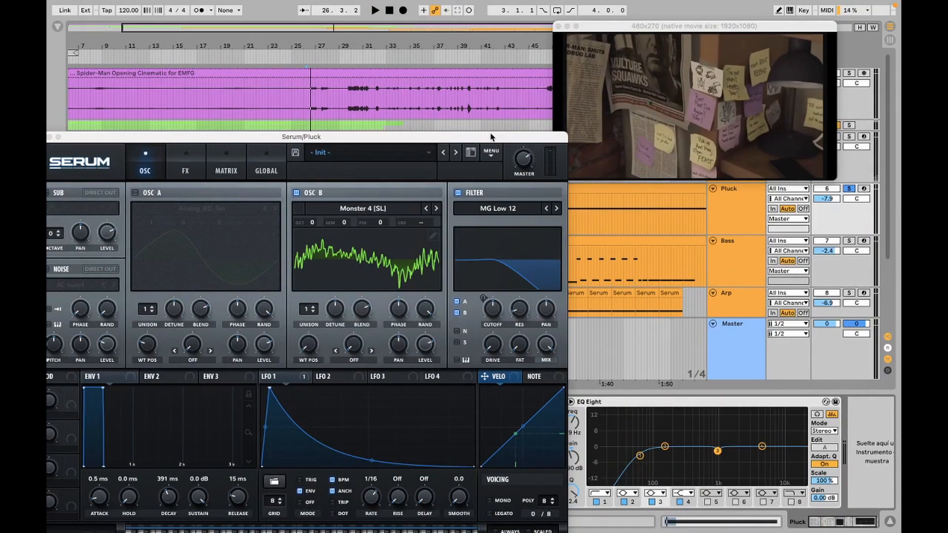
{"action": "left_click_drag", "start_coordinate": [491, 137], "coordinate": [572, 134]}
{"action": "key", "text": "space"}
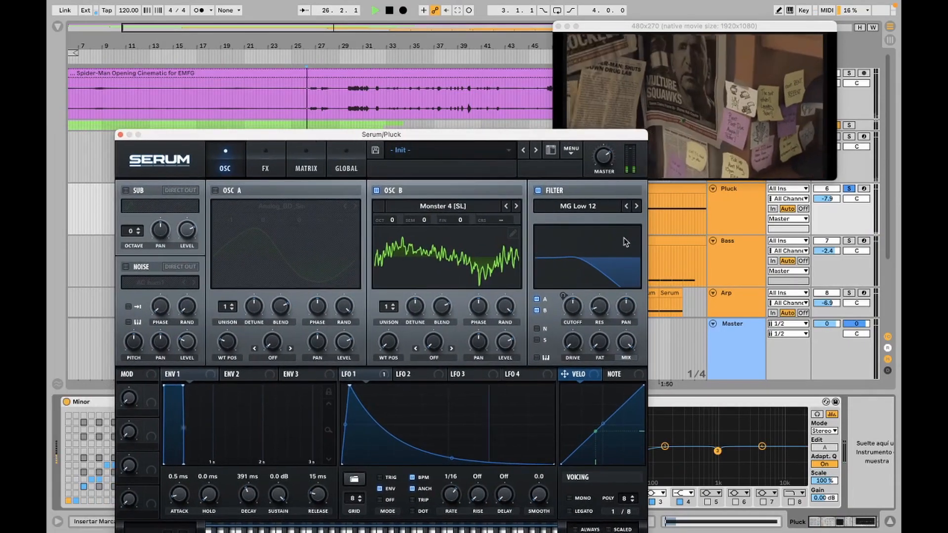
{"action": "key", "text": "space"}
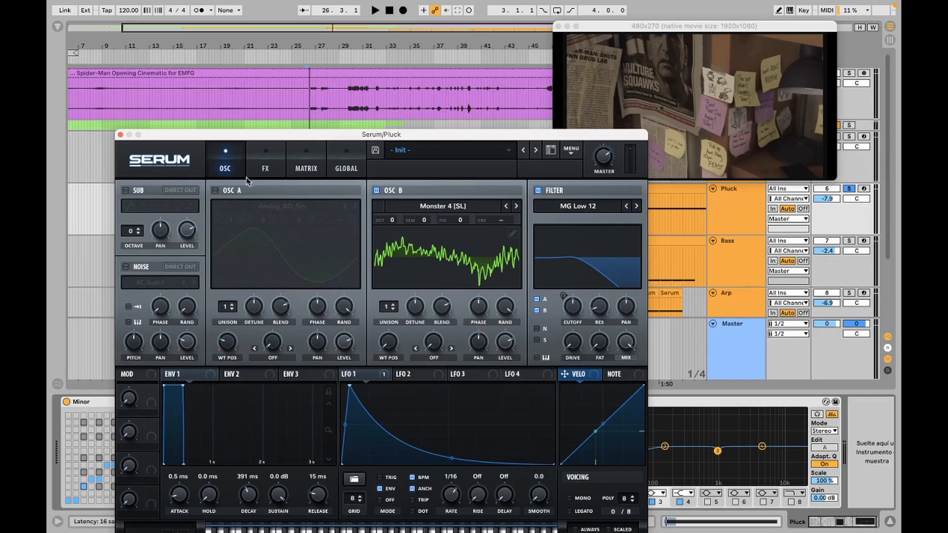
Step: Check the Reverb on the Pluck Serum's FX page, return to the oscillator page and close the plugin window
{"action": "left_click", "coordinate": [267, 158]}
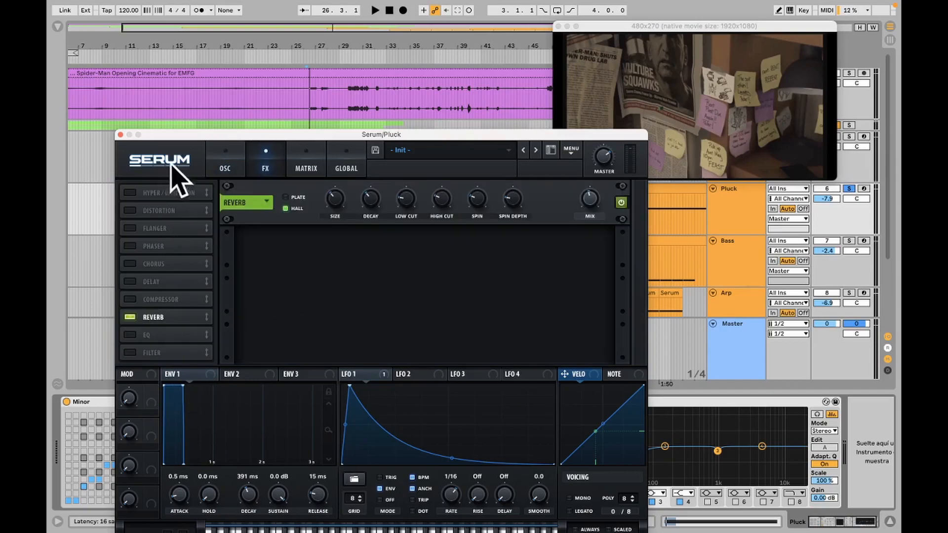
{"action": "left_click", "coordinate": [220, 165]}
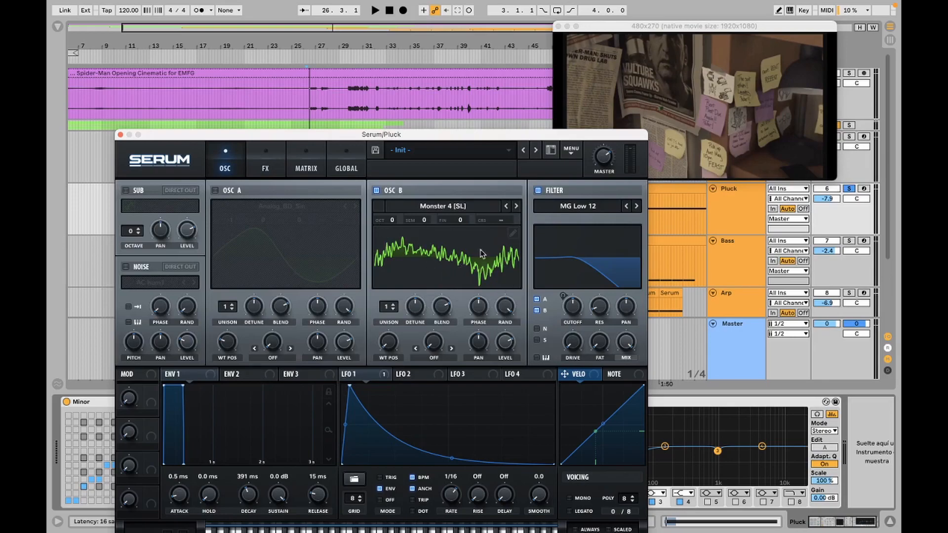
{"action": "left_click", "coordinate": [721, 213]}
{"action": "left_click", "coordinate": [120, 134]}
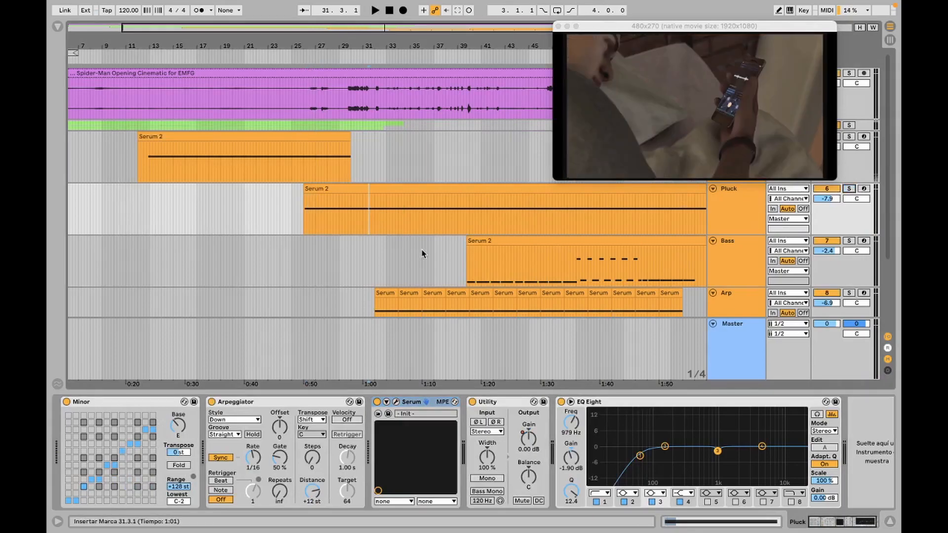
Step: Play the unsoloed mix from 32.1.1, where the Arp clips begin
{"action": "scroll", "coordinate": [428, 277], "scroll_direction": "down", "scroll_amount": 3}
{"action": "scroll", "coordinate": [529, 306], "scroll_direction": "down", "scroll_amount": 2}
{"action": "left_click", "coordinate": [376, 163]}
{"action": "key", "text": "space"}
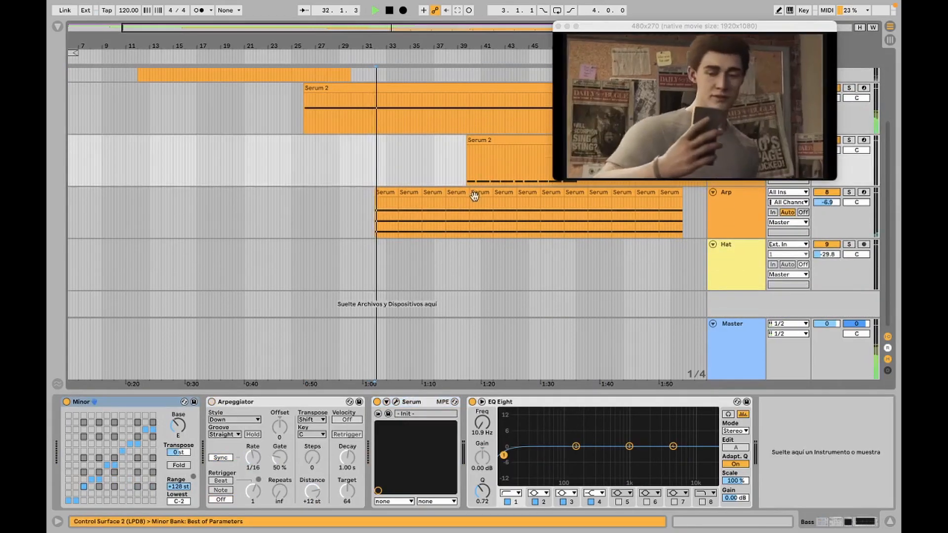
{"action": "scroll", "coordinate": [474, 198], "scroll_direction": "up", "scroll_amount": 4}
{"action": "key", "text": "space"}
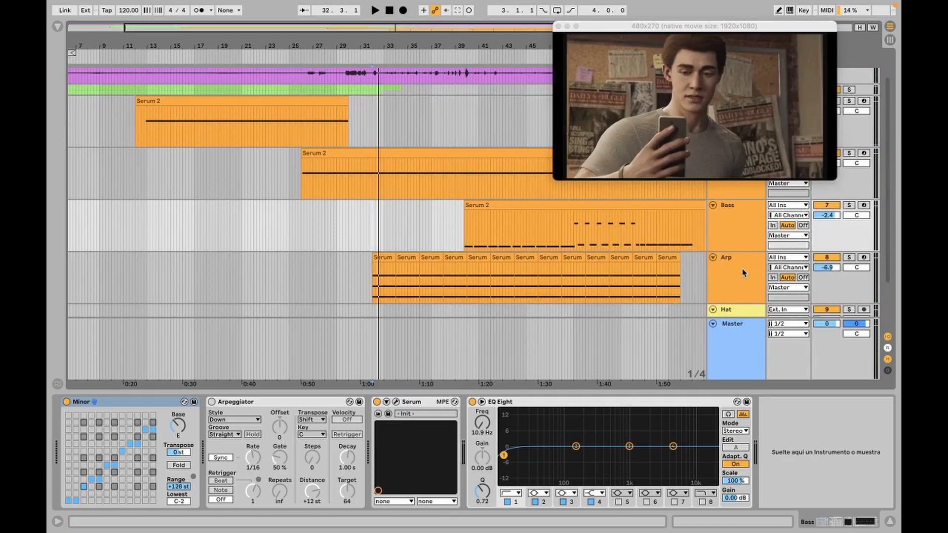
Step: Solo and play the Arp track from 32.1.1, and bring the start of its device chain into view
{"action": "left_click", "coordinate": [720, 255]}
{"action": "left_click", "coordinate": [849, 257]}
{"action": "key", "text": "space"}
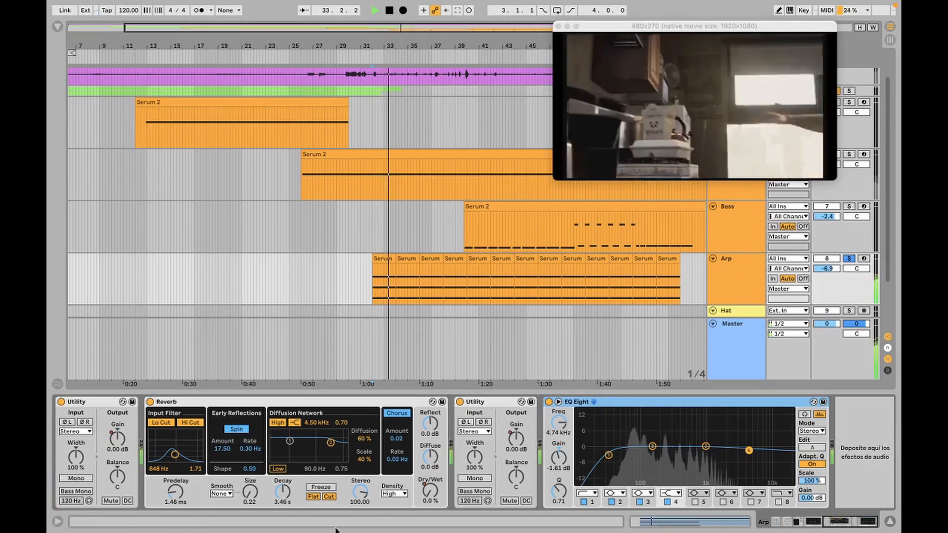
{"action": "scroll", "coordinate": [345, 474], "scroll_direction": "left", "scroll_amount": 15}
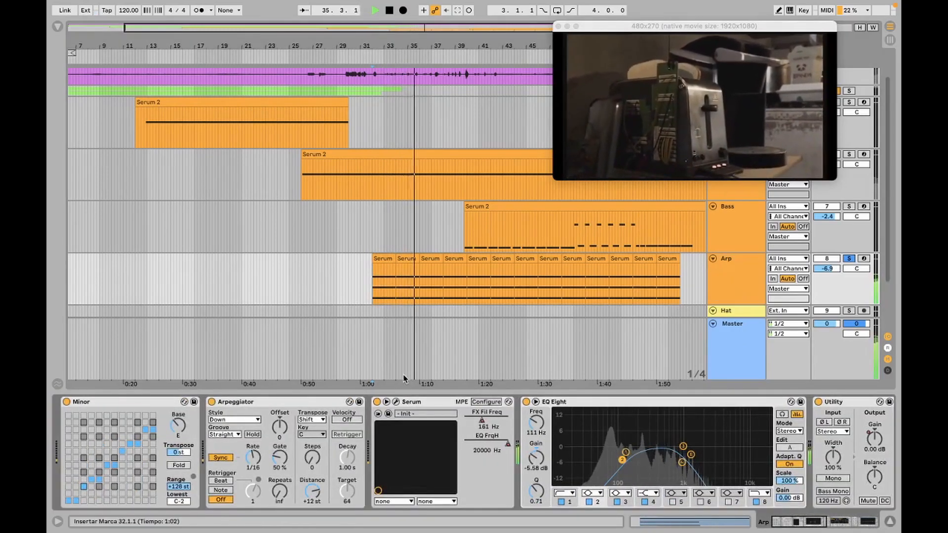
Step: Open the Arp track's Serum instrument with its settings in full view and show Oscillator A's wavetable in 3D
{"action": "left_click", "coordinate": [396, 402]}
{"action": "left_click_drag", "start_coordinate": [578, 74], "coordinate": [571, 250]}
{"action": "key", "text": "space"}
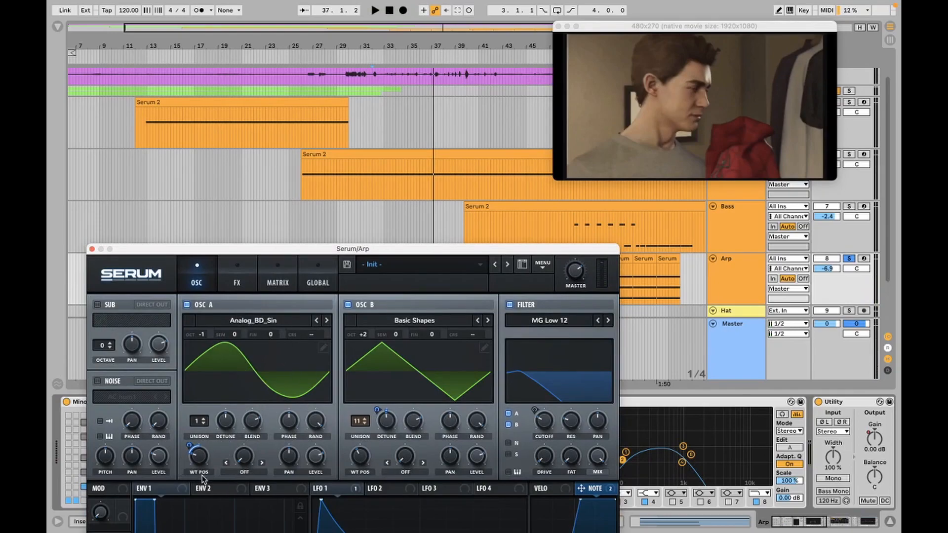
{"action": "left_click", "coordinate": [236, 377]}
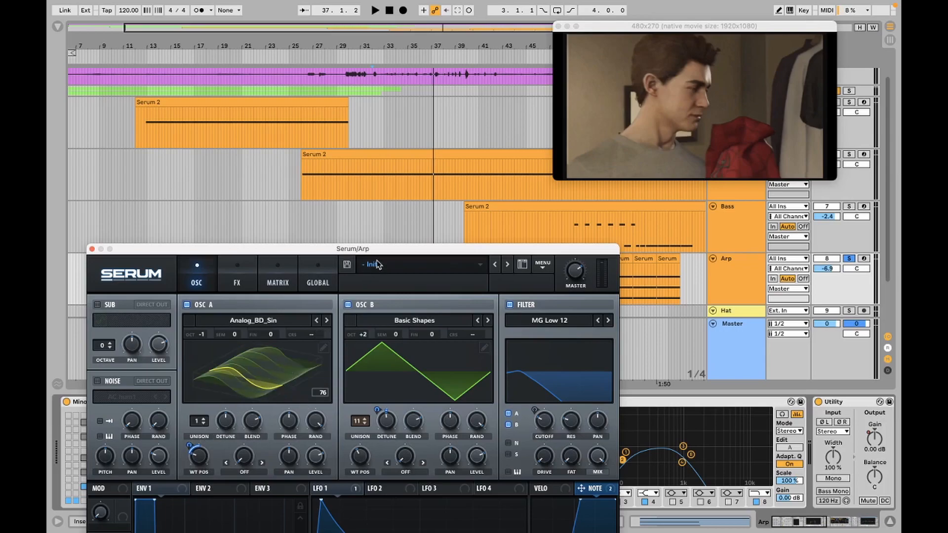
{"action": "left_click_drag", "start_coordinate": [378, 248], "coordinate": [342, 120]}
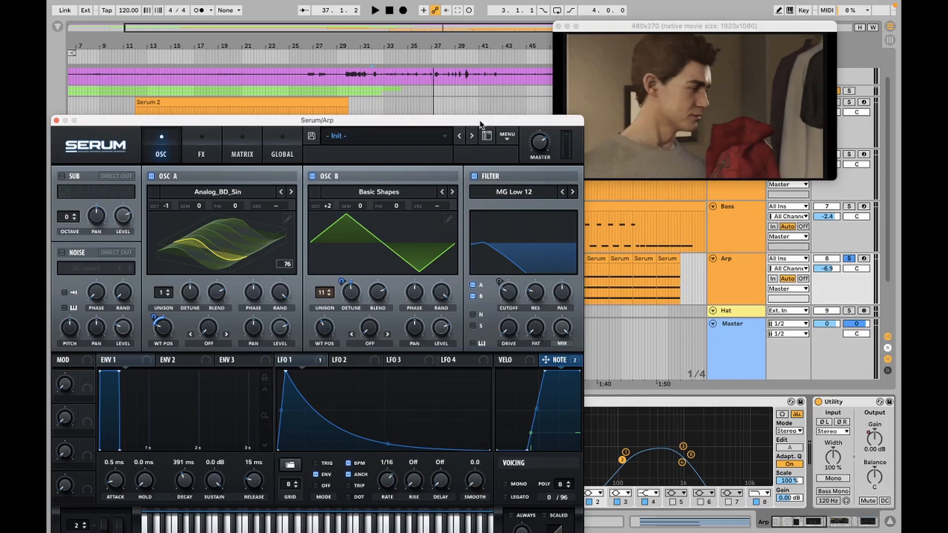
{"action": "left_click_drag", "start_coordinate": [480, 123], "coordinate": [480, 133]}
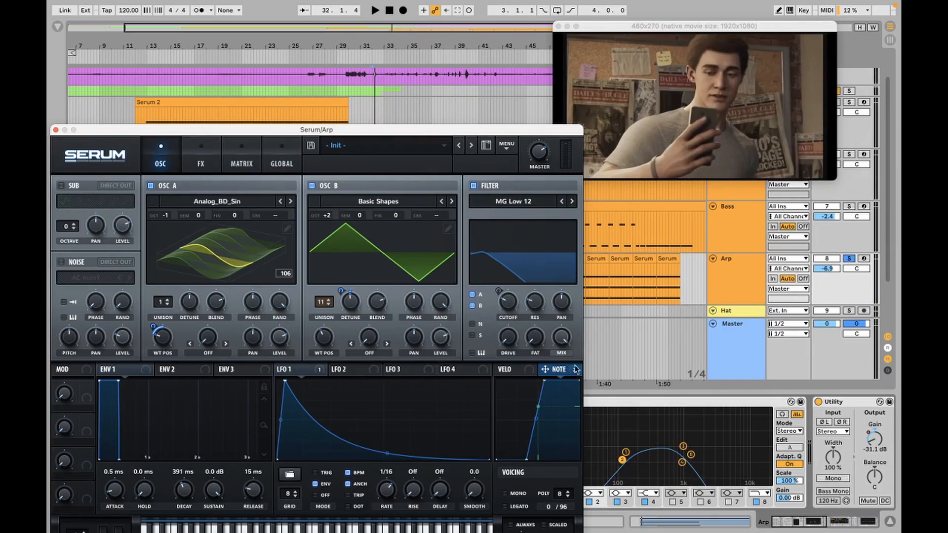
Step: Play the Arp part from 32.1.1 and look through the effects on Serum's FX page down to the Filter
{"action": "key", "text": "space"}
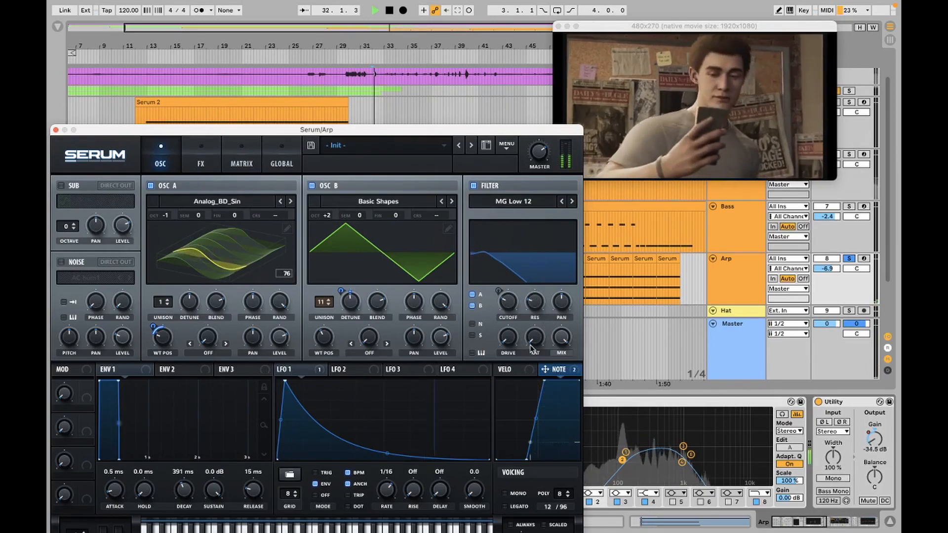
{"action": "key", "text": "space"}
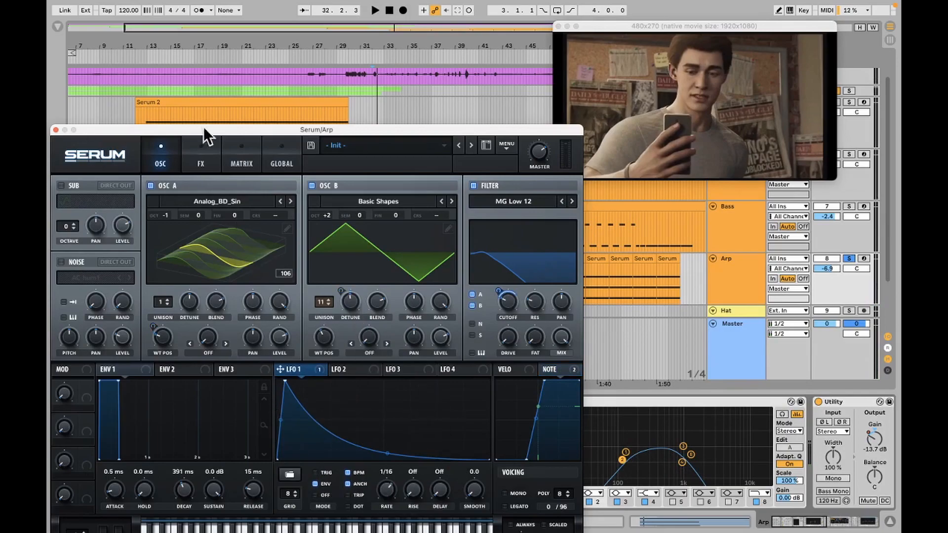
{"action": "left_click", "coordinate": [210, 152]}
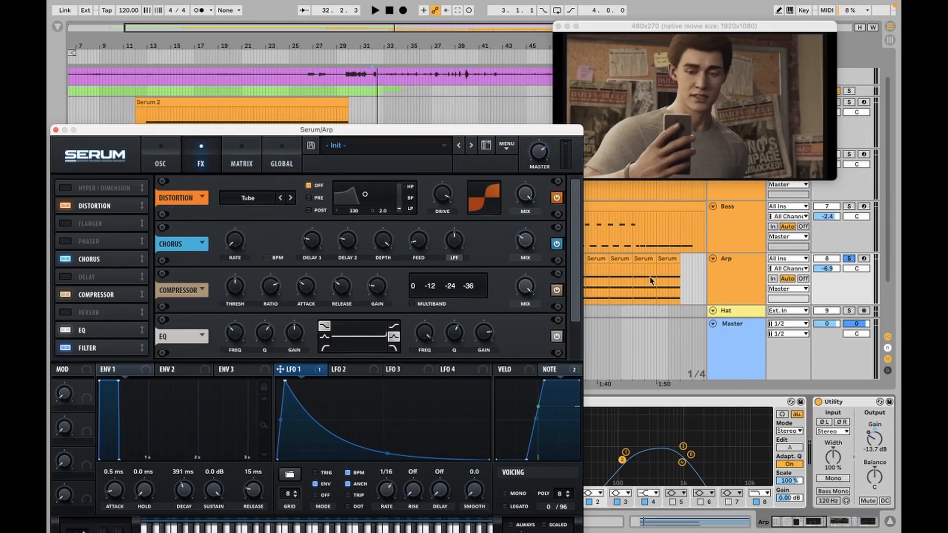
{"action": "scroll", "coordinate": [573, 237], "scroll_direction": "down", "scroll_amount": 3}
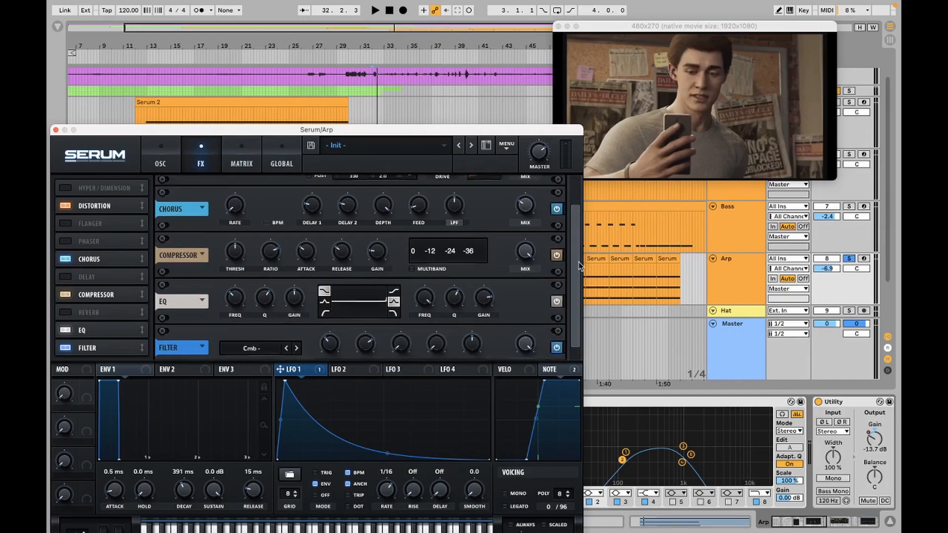
Step: Play the Arp clips from 42.4.1 and position the Serum window so its EQ and Filter effects can be watched
{"action": "left_click_drag", "start_coordinate": [475, 130], "coordinate": [498, 323]}
{"action": "left_click", "coordinate": [446, 297]}
{"action": "left_click", "coordinate": [465, 292]}
{"action": "left_click", "coordinate": [479, 292]}
{"action": "left_click", "coordinate": [493, 292]}
{"action": "left_click", "coordinate": [508, 292]}
{"action": "key", "text": "space"}
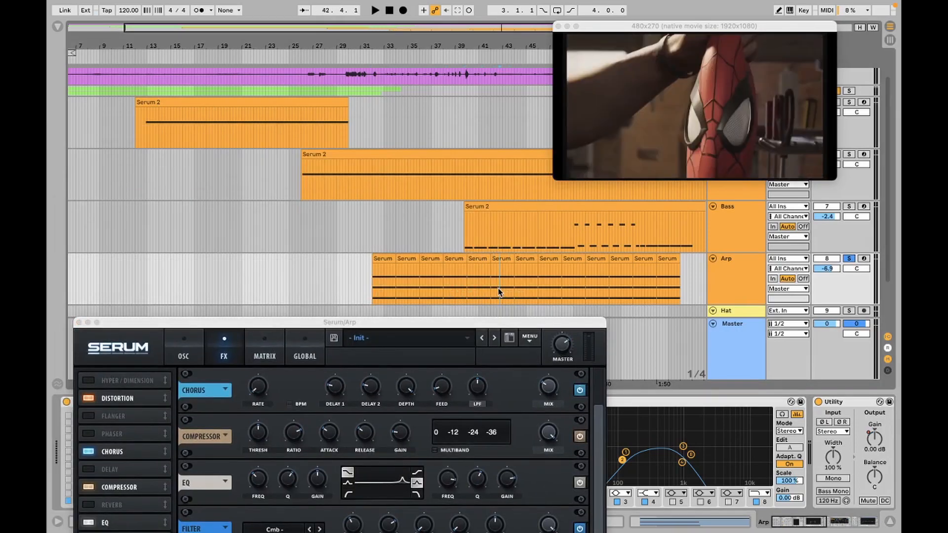
{"action": "left_click_drag", "start_coordinate": [570, 325], "coordinate": [444, 111]}
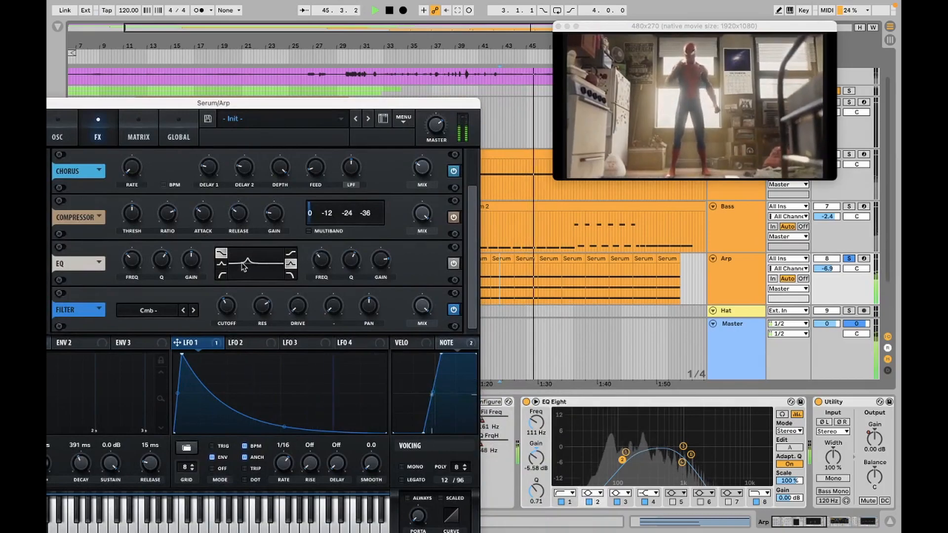
Step: Stop the Arp playback and look over the track's EQ Eight curve and Serum's oscillator and FX pages
{"action": "key", "text": "space"}
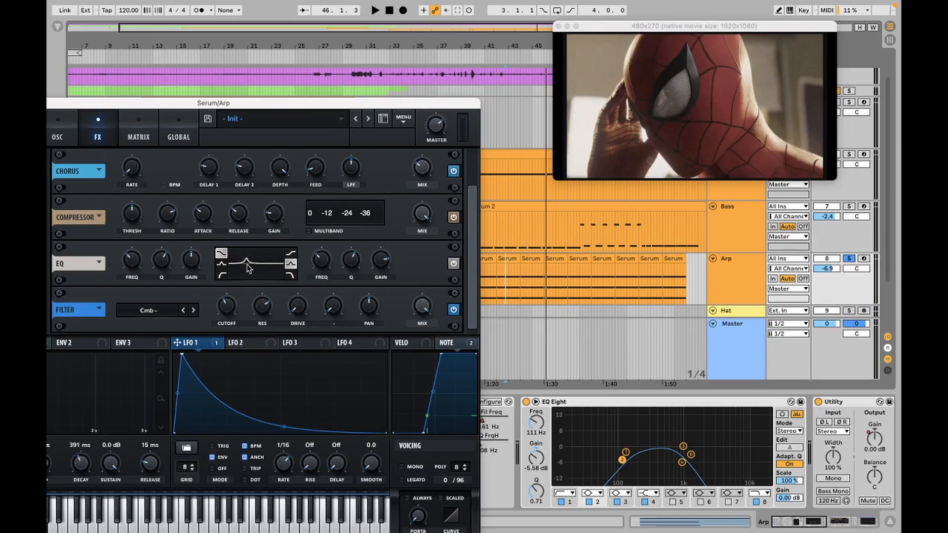
{"action": "left_click", "coordinate": [746, 411]}
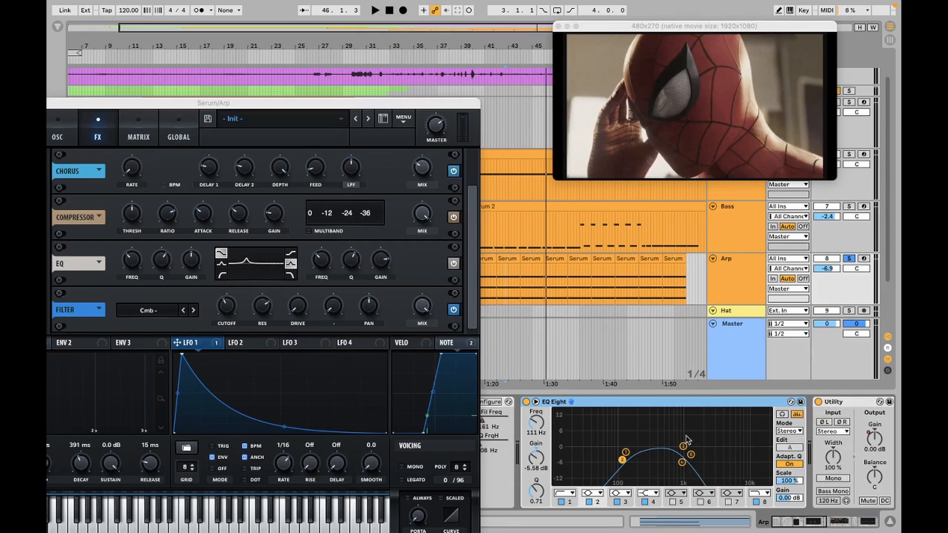
{"action": "left_click_drag", "start_coordinate": [296, 102], "coordinate": [471, 86]}
{"action": "left_click", "coordinate": [230, 128]}
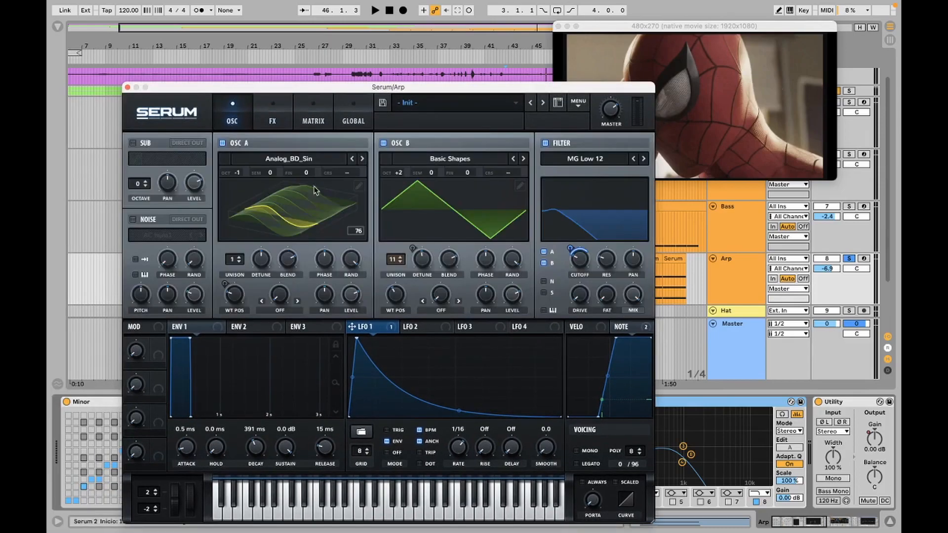
{"action": "left_click", "coordinate": [284, 116]}
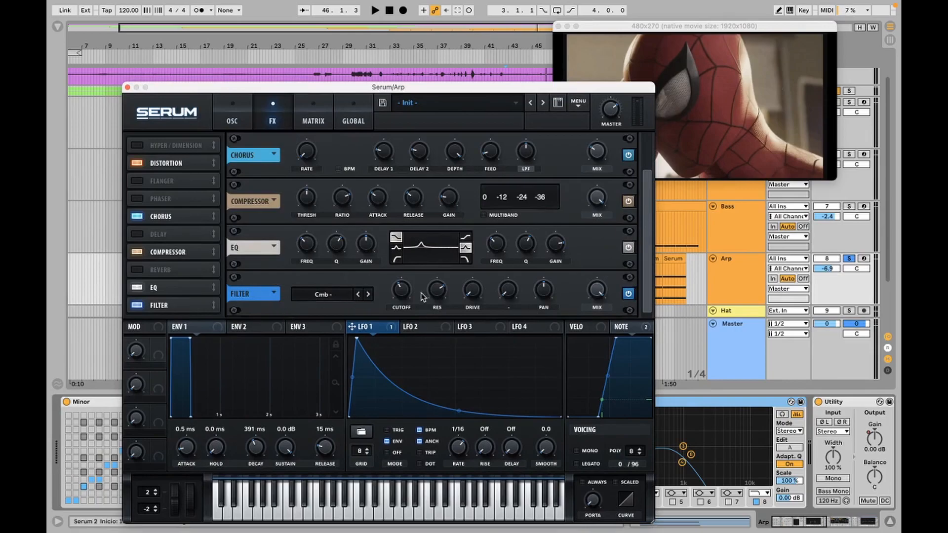
Step: Play the Arp part from bar 38 and compare its sound with Serum's FX Filter bypassed and enabled
{"action": "left_click_drag", "start_coordinate": [441, 90], "coordinate": [443, 111]}
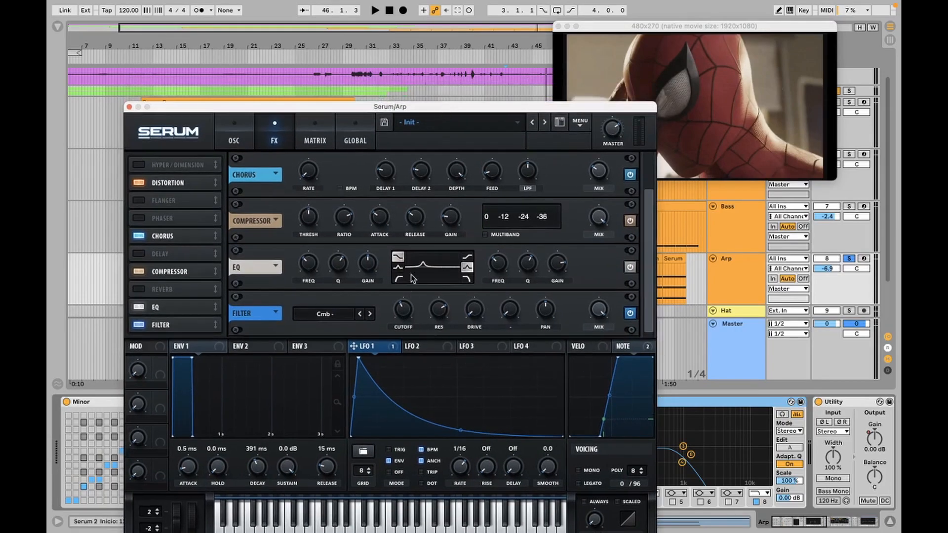
{"action": "left_click_drag", "start_coordinate": [611, 106], "coordinate": [660, 297]}
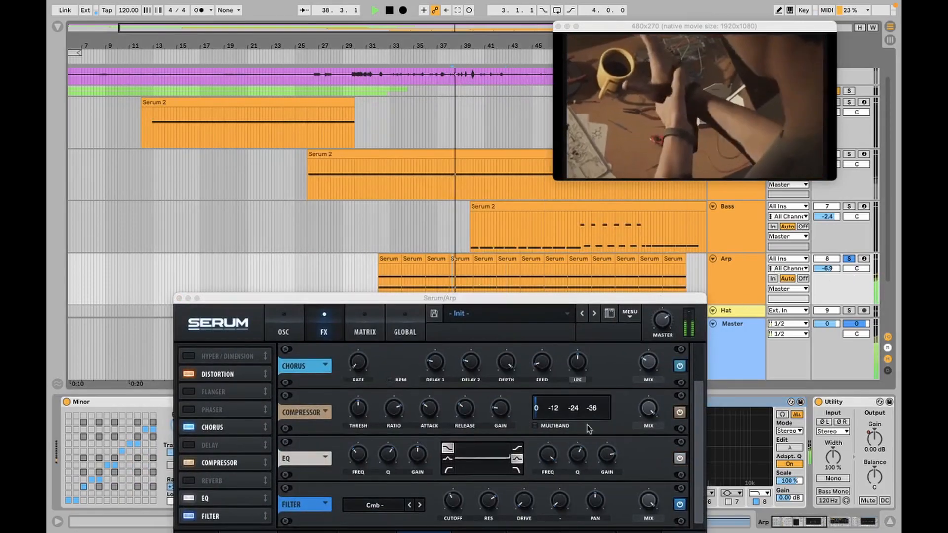
{"action": "left_click", "coordinate": [680, 504]}
{"action": "key", "text": "space"}
{"action": "left_click_drag", "start_coordinate": [599, 300], "coordinate": [517, 171]}
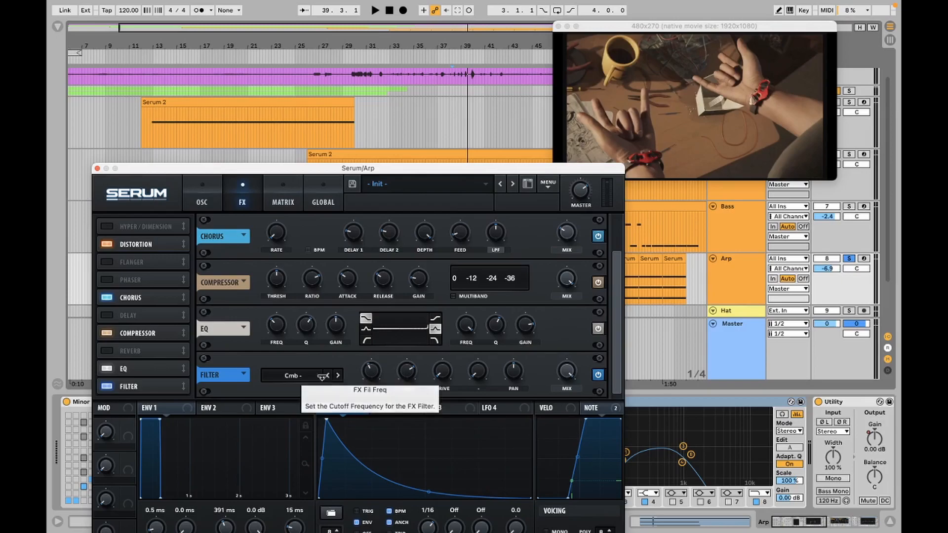
{"action": "key", "text": "space"}
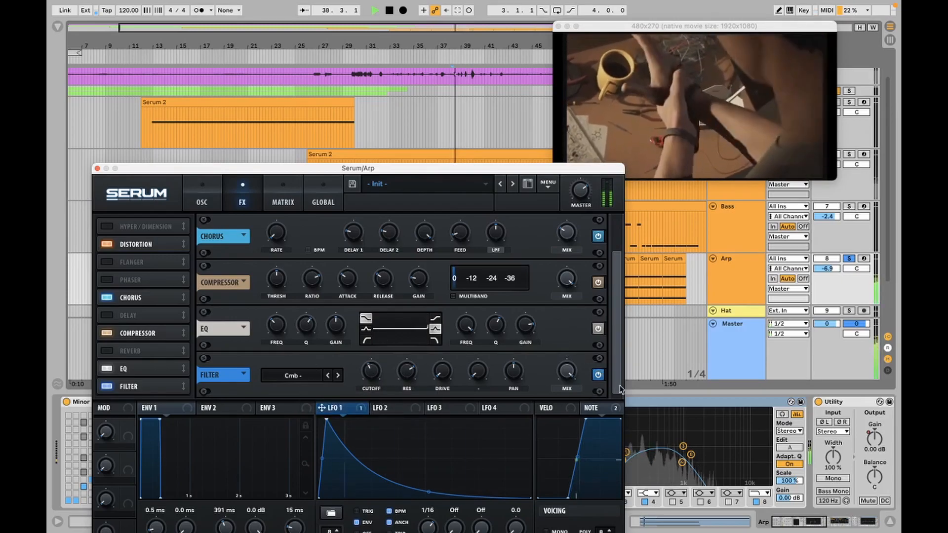
{"action": "left_click", "coordinate": [598, 375]}
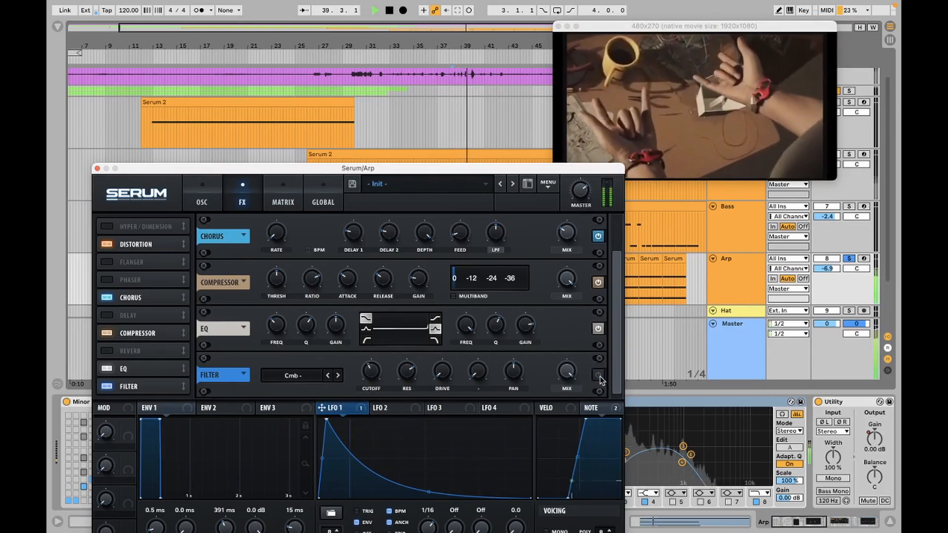
{"action": "left_click", "coordinate": [598, 375]}
{"action": "key", "text": "space"}
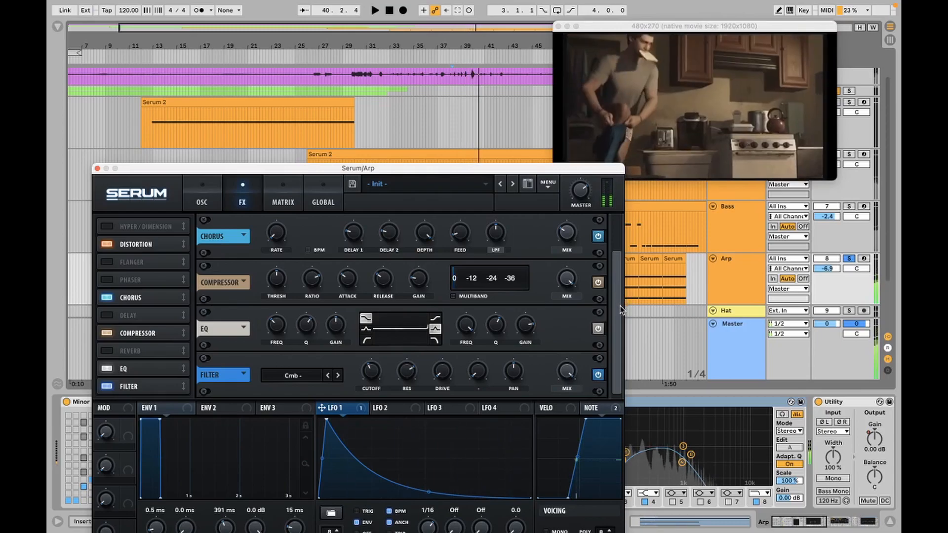
Step: Review the Arp's Serum oscillator and effects pages once more, ending on the oscillators
{"action": "mouse_move", "coordinate": [617, 303]}
{"action": "left_mouse_down"}
{"action": "mouse_move", "coordinate": [616, 234]}
{"action": "mouse_move", "coordinate": [617, 307]}
{"action": "left_mouse_up"}
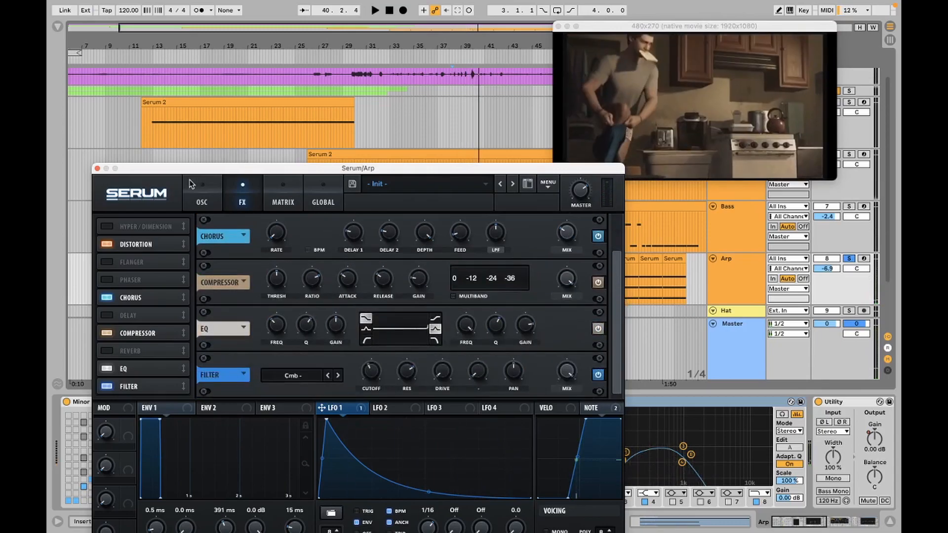
{"action": "left_click", "coordinate": [202, 192]}
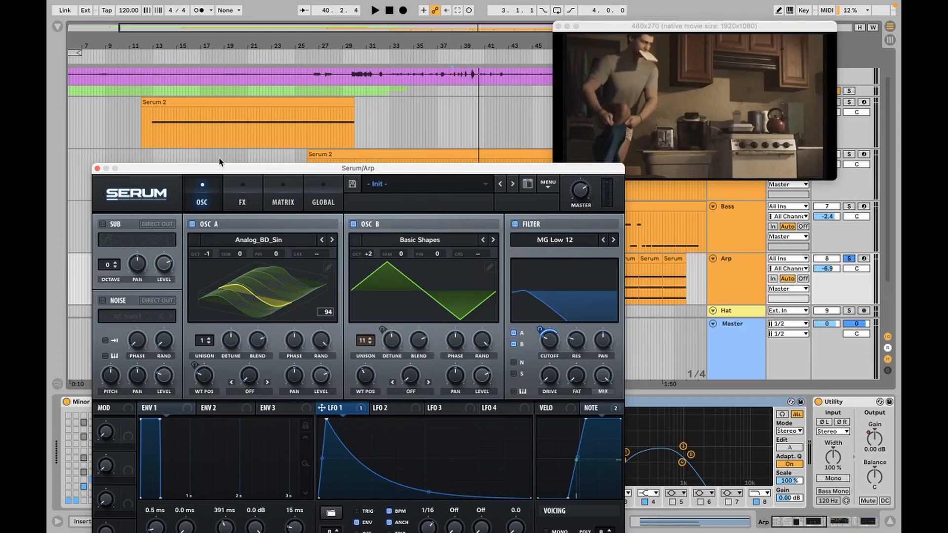
{"action": "left_click", "coordinate": [243, 202]}
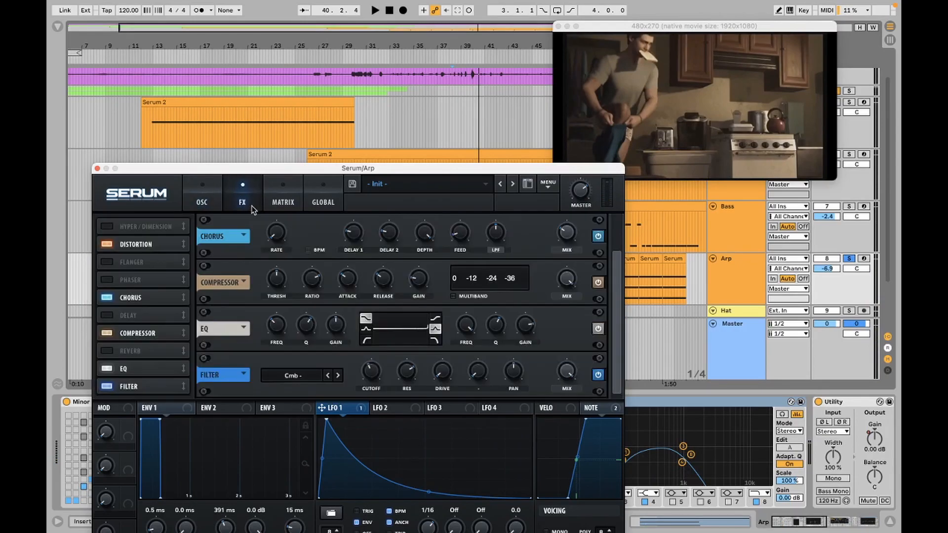
{"action": "left_click", "coordinate": [208, 196]}
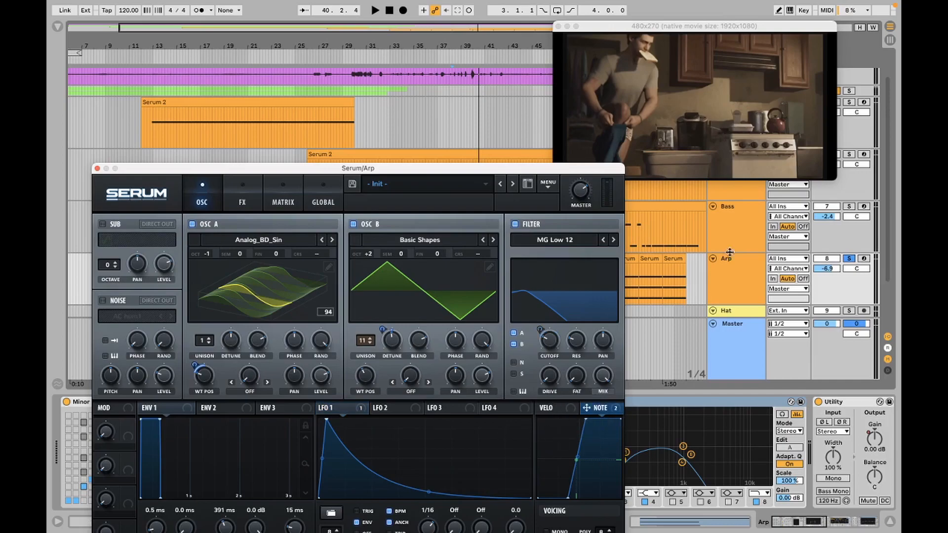
Step: Play the Arp briefly from 38.2.1 with Serum's oscillators in view, and close the Serum window
{"action": "left_click_drag", "start_coordinate": [580, 172], "coordinate": [636, 295]}
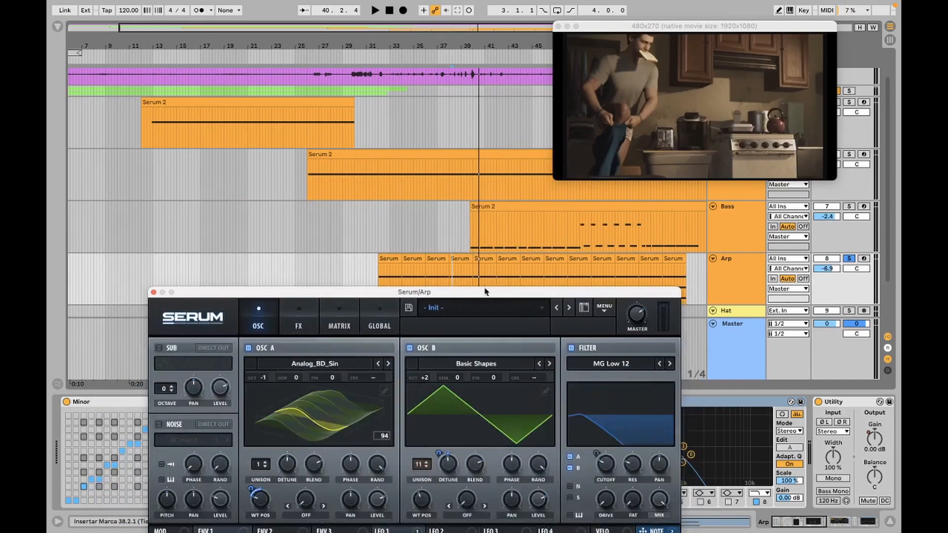
{"action": "left_click_drag", "start_coordinate": [635, 293], "coordinate": [571, 124]}
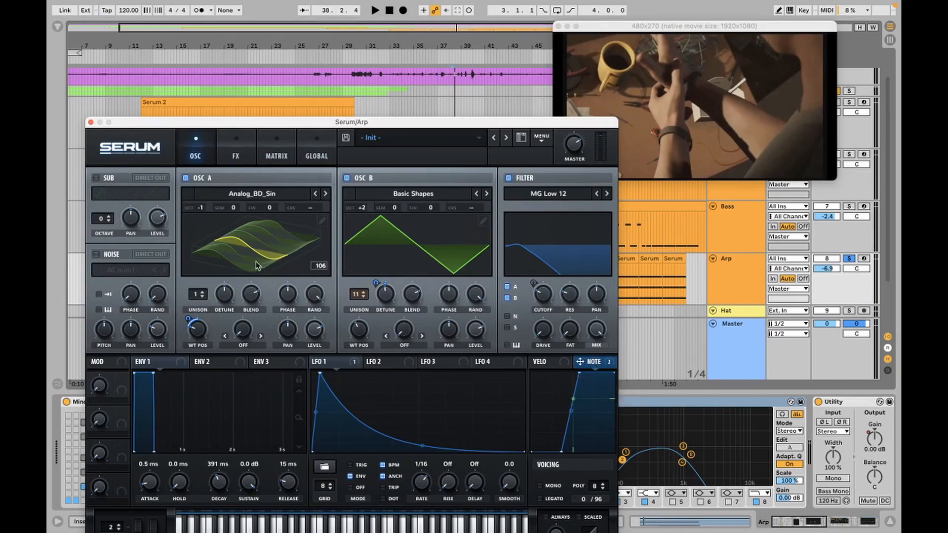
{"action": "key", "text": "space"}
{"action": "key", "text": "space"}
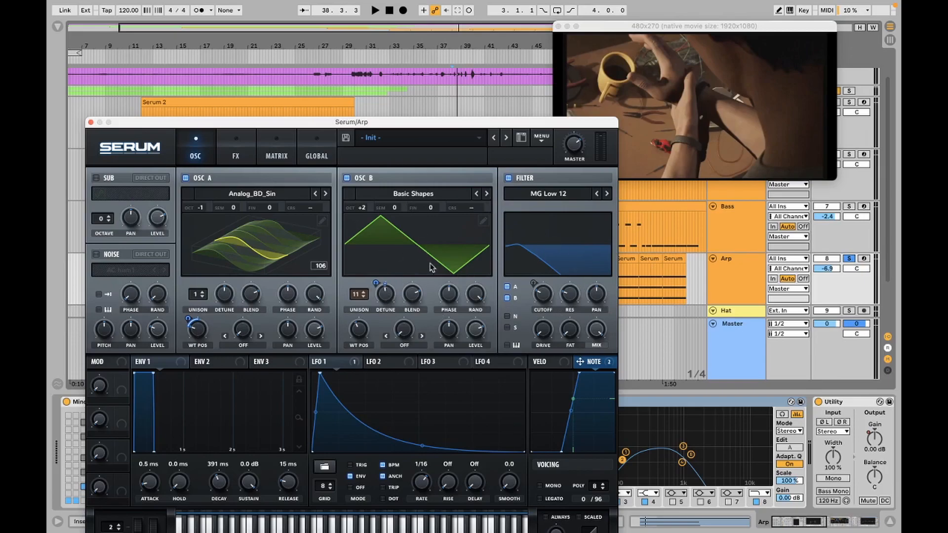
{"action": "left_click", "coordinate": [91, 122]}
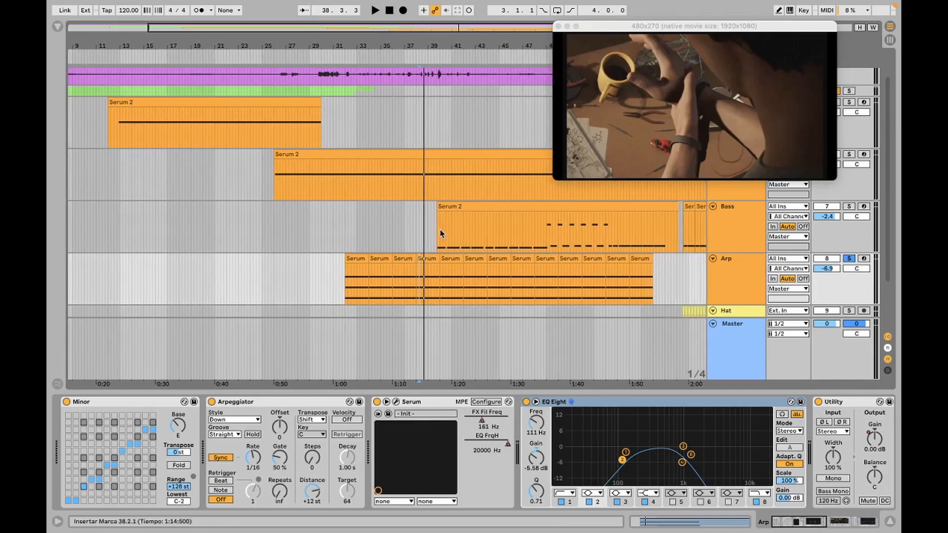
Step: Solo the Bass track and play its first clip from 40.1.1
{"action": "left_click", "coordinate": [440, 230]}
{"action": "scroll", "coordinate": [459, 237], "scroll_direction": "right", "scroll_amount": 3}
{"action": "left_click", "coordinate": [850, 207]}
{"action": "key", "text": "space"}
{"action": "scroll", "coordinate": [525, 233], "scroll_direction": "right", "scroll_amount": 3}
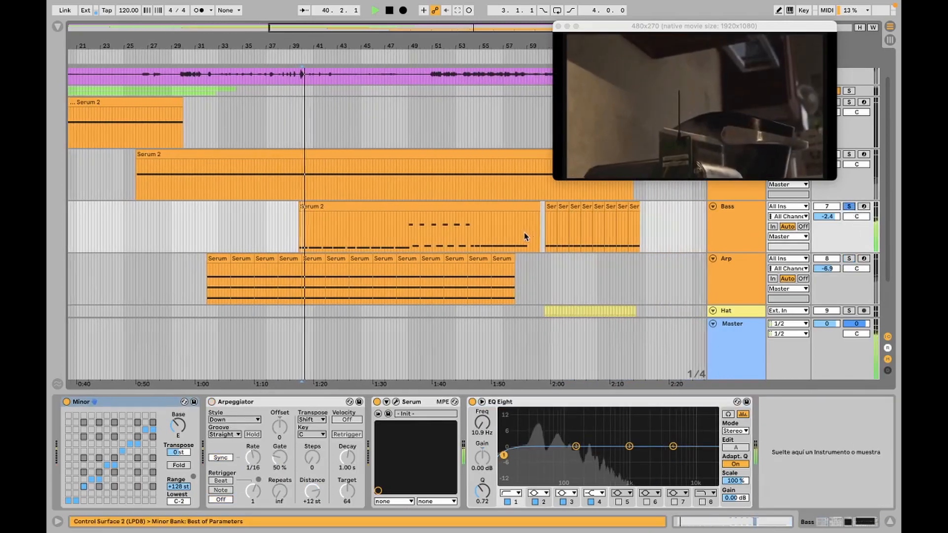
Step: Open the Bass track's Serum instrument, place its oscillators beside the video and stop playback
{"action": "left_click", "coordinate": [401, 403]}
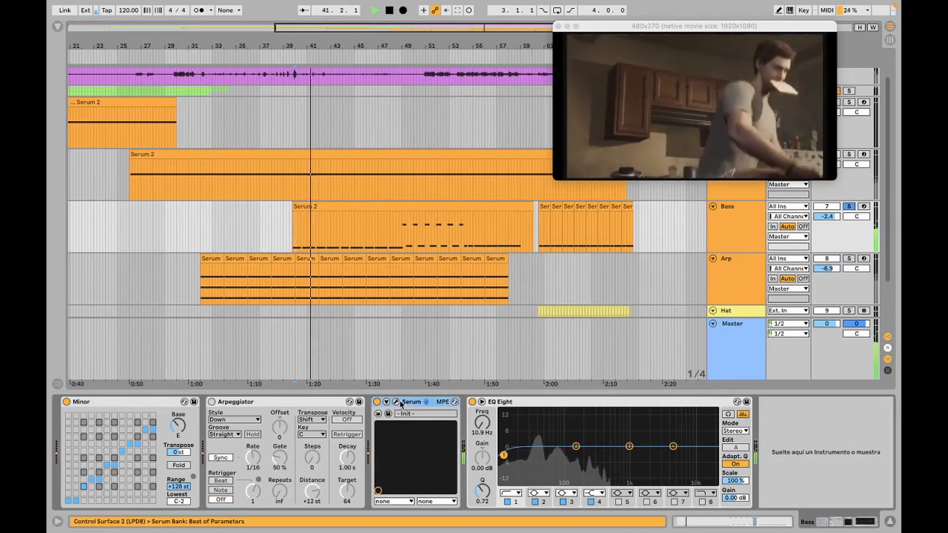
{"action": "left_click", "coordinate": [397, 403]}
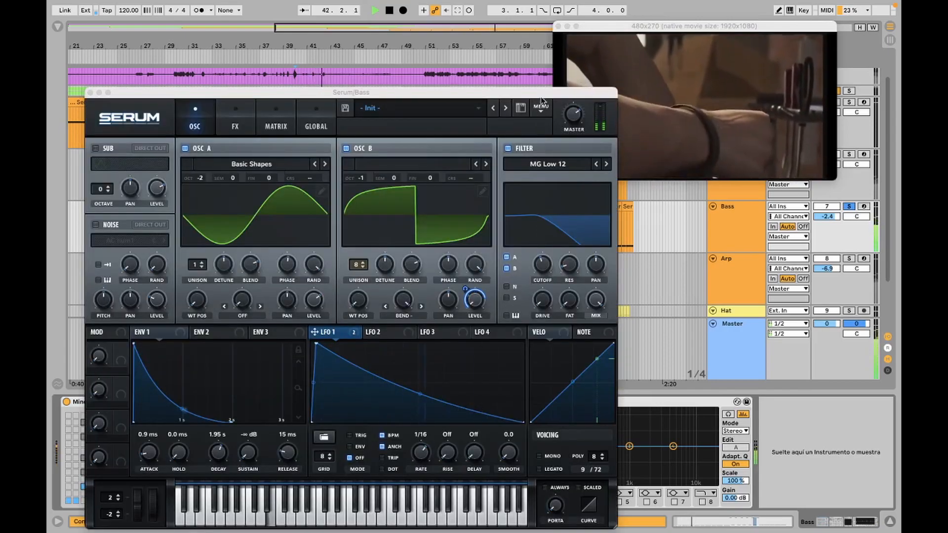
{"action": "left_click_drag", "start_coordinate": [478, 93], "coordinate": [457, 149]}
{"action": "key", "text": "space"}
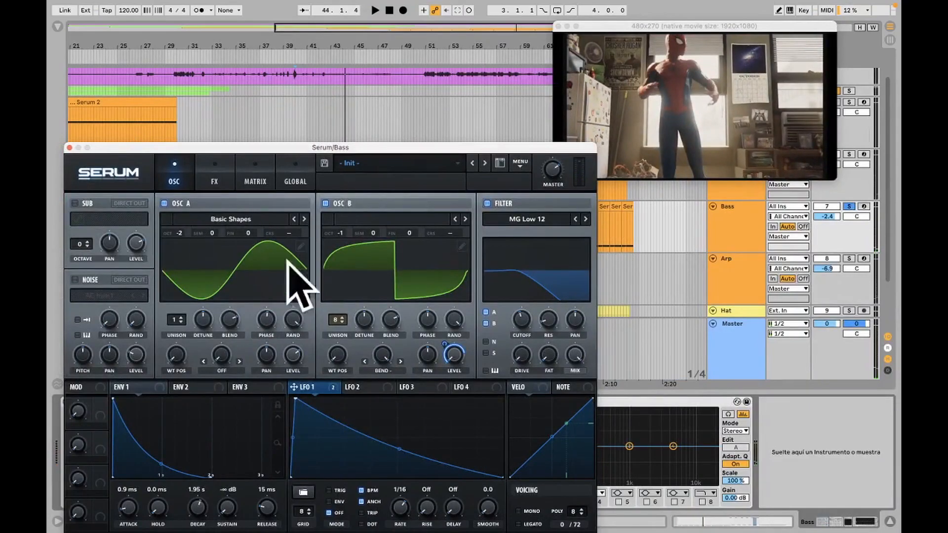
Step: Remove the Bend warp from Oscillator B to show its unbent saw wave, and restore the bend
{"action": "left_click_drag", "start_coordinate": [381, 365], "coordinate": [393, 524]}
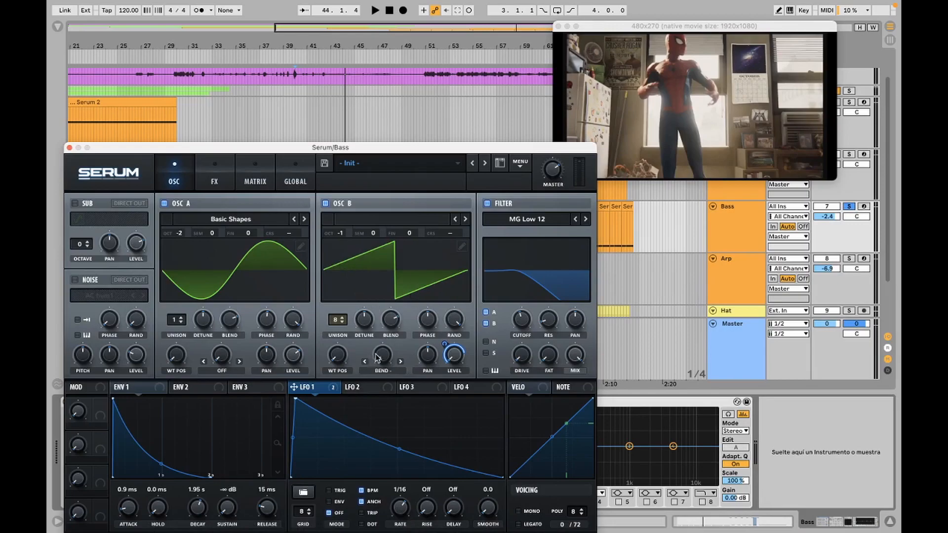
{"action": "mouse_move", "coordinate": [381, 362]}
{"action": "left_click_drag", "start_coordinate": [380, 362], "coordinate": [381, 348]}
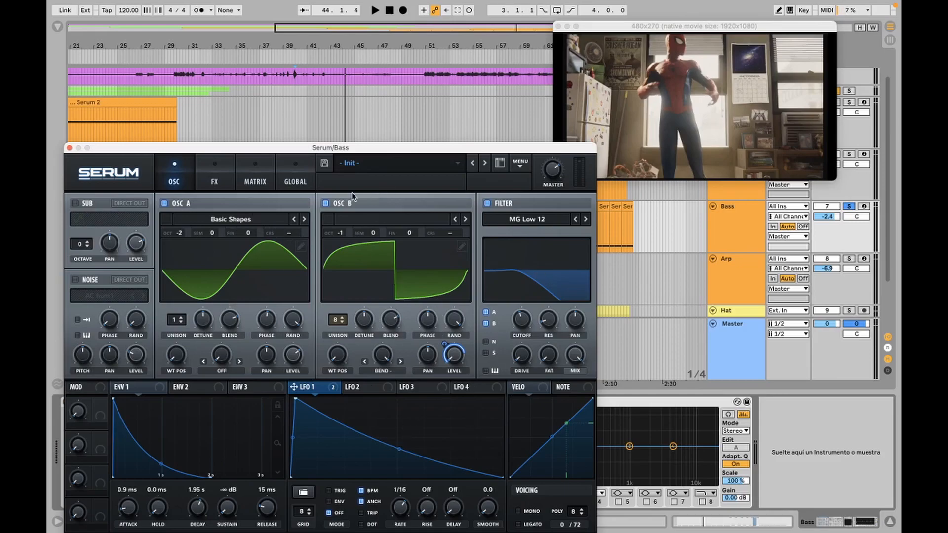
Step: Audition the Bass with Oscillator A alone, with Oscillator B alone and with both enabled
{"action": "left_click", "coordinate": [325, 203]}
{"action": "key", "text": "space"}
{"action": "key", "text": "space"}
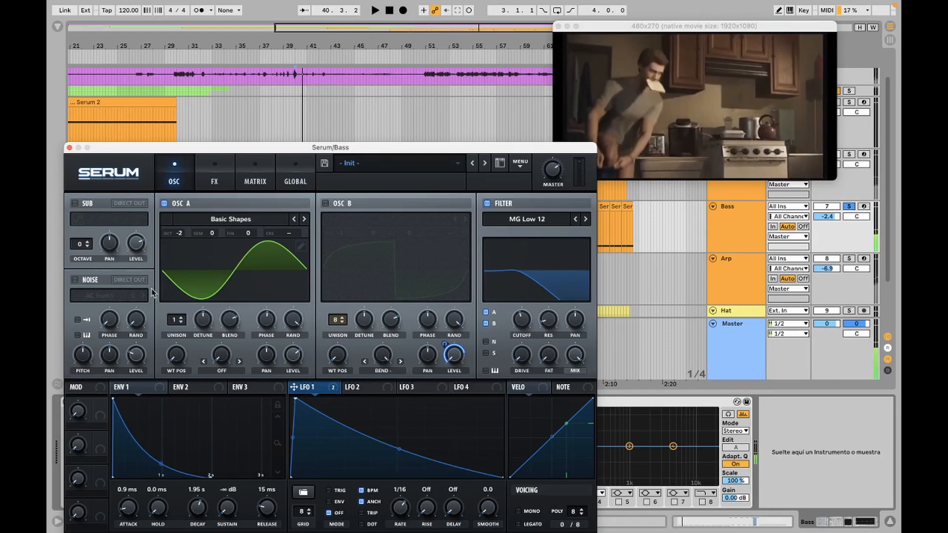
{"action": "left_click", "coordinate": [167, 204]}
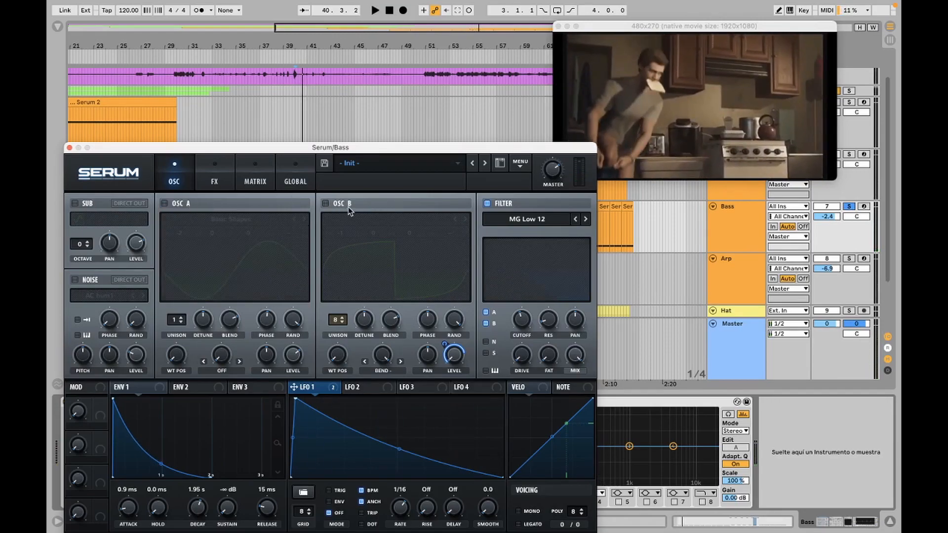
{"action": "left_click", "coordinate": [326, 204]}
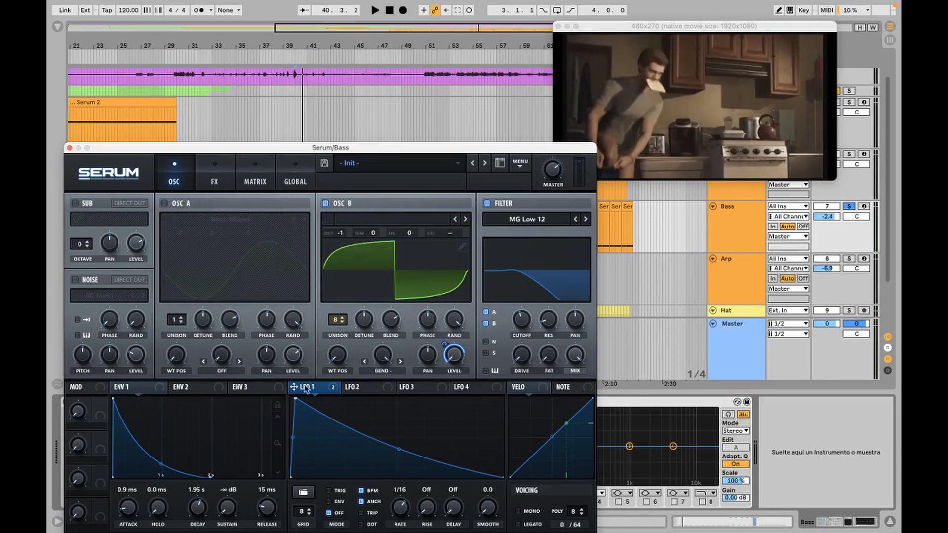
{"action": "left_click", "coordinate": [165, 204]}
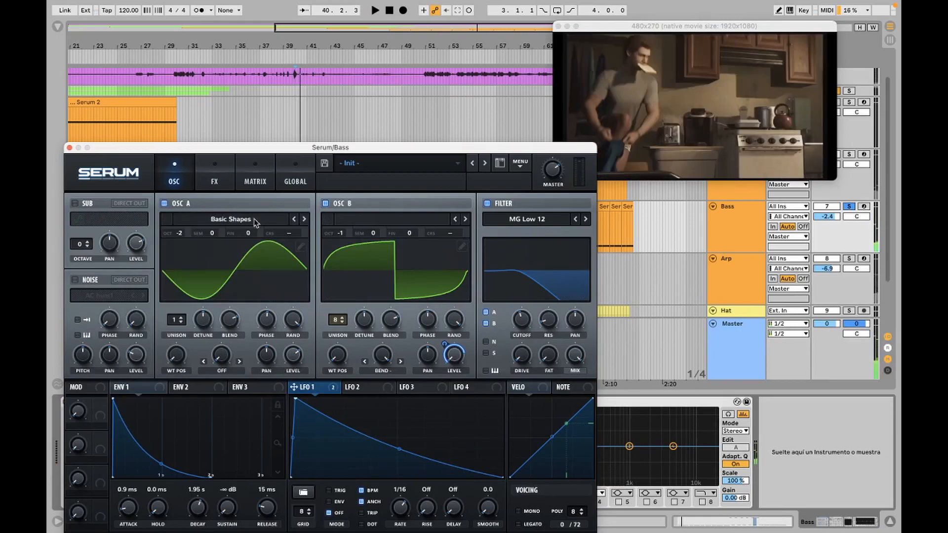
{"action": "key", "text": "space"}
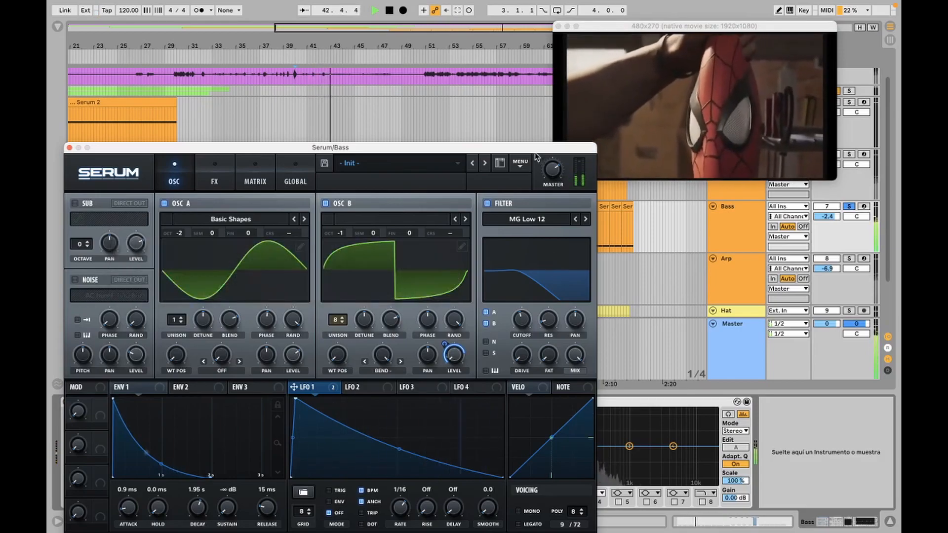
Step: Show the FX page of the Bass's Serum with its Tube Distortion fully in view, and stop playback
{"action": "left_click_drag", "start_coordinate": [456, 151], "coordinate": [407, 9]}
{"action": "left_click", "coordinate": [164, 40]}
{"action": "left_click_drag", "start_coordinate": [226, 6], "coordinate": [379, 81]}
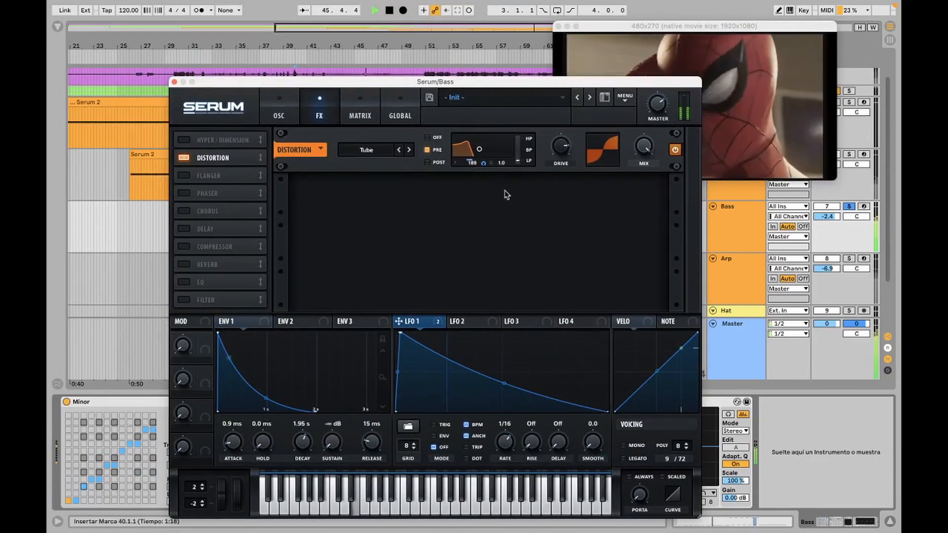
{"action": "key", "text": "space"}
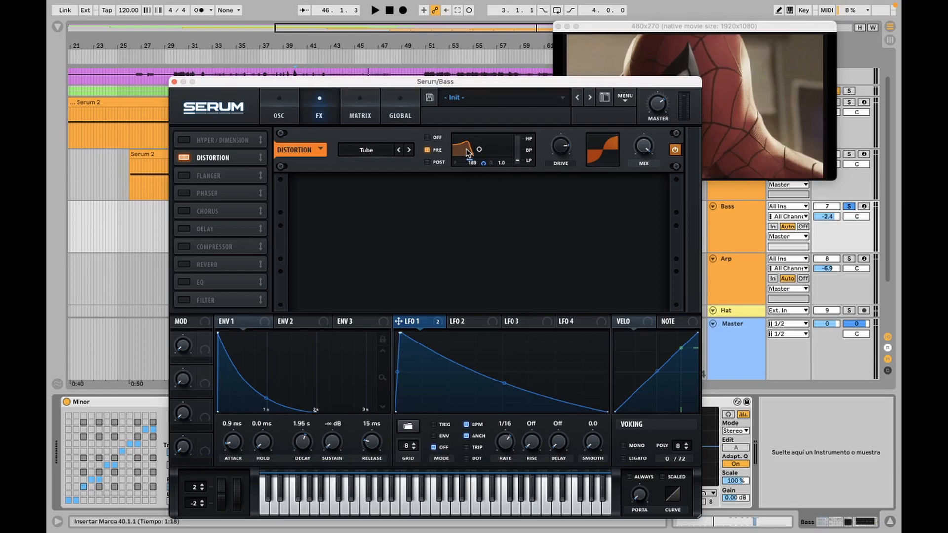
Step: Play the Bass from 40.1.1 and compare its sound with Serum's Distortion bypassed and enabled
{"action": "key", "text": "space"}
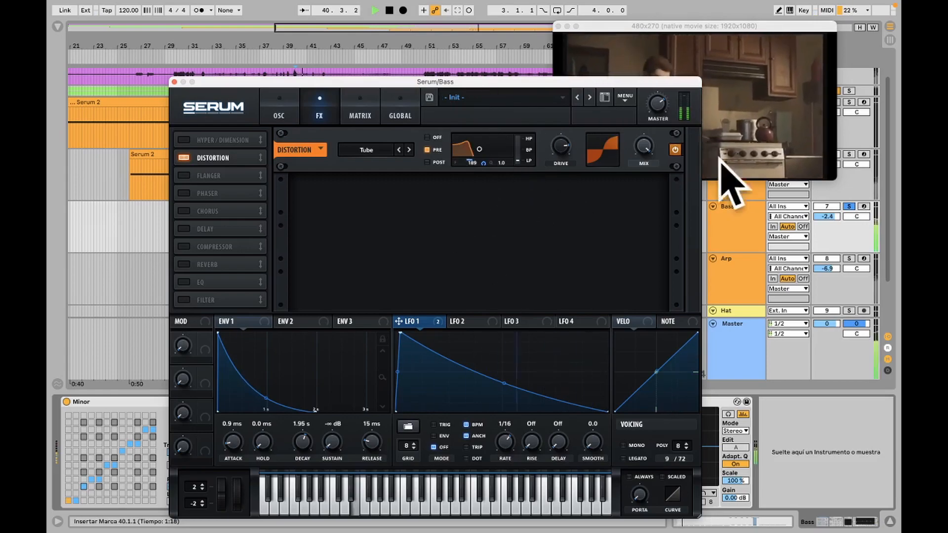
{"action": "left_click", "coordinate": [675, 150]}
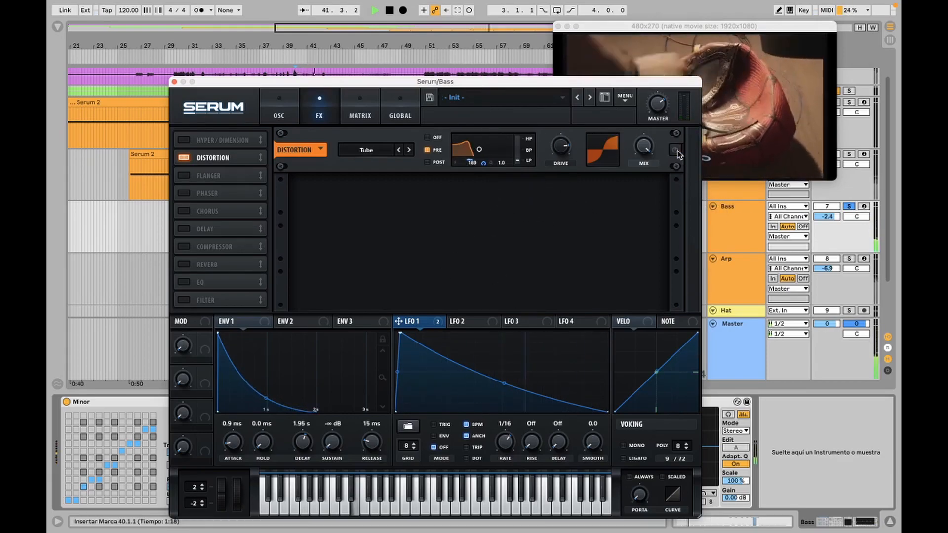
{"action": "left_click", "coordinate": [675, 149]}
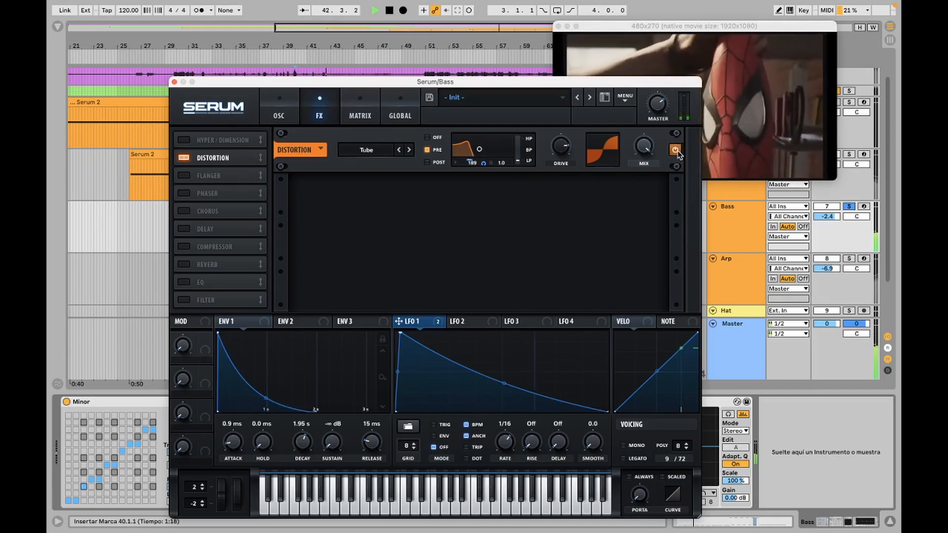
{"action": "key", "text": "space"}
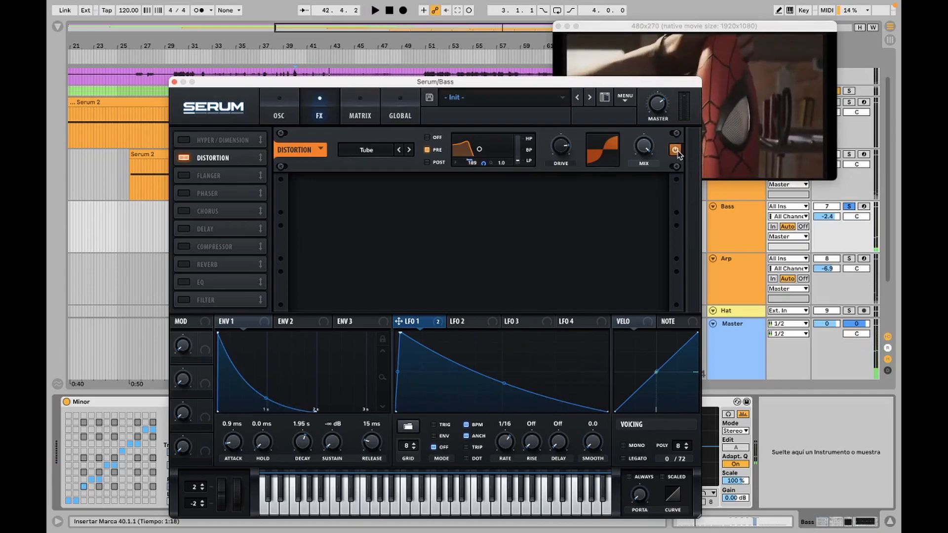
Step: Take the Bass track out of solo and close its Serum window
{"action": "left_click", "coordinate": [849, 208]}
{"action": "left_click", "coordinate": [175, 82]}
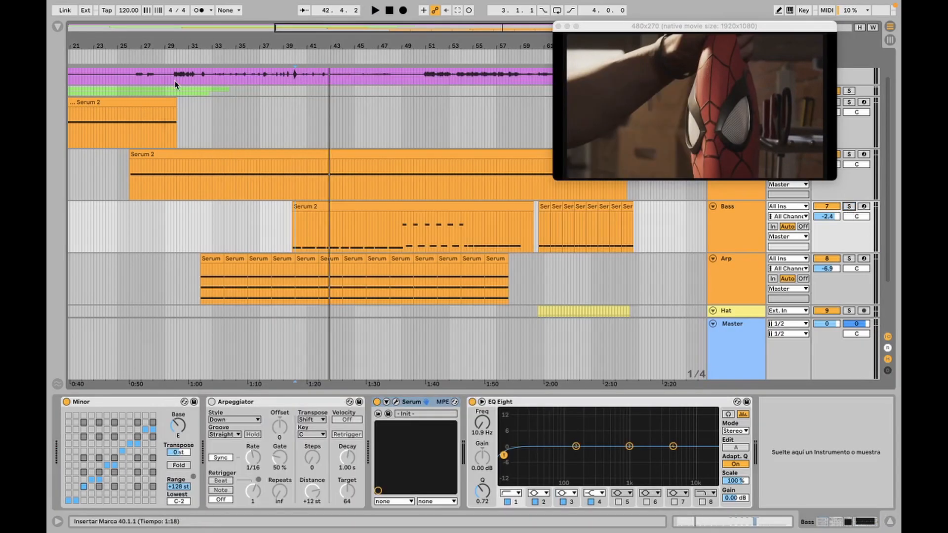
Step: Examine the notes of the long Bass clip in an enlarged piano roll, and hide the clip view
{"action": "left_click", "coordinate": [334, 212]}
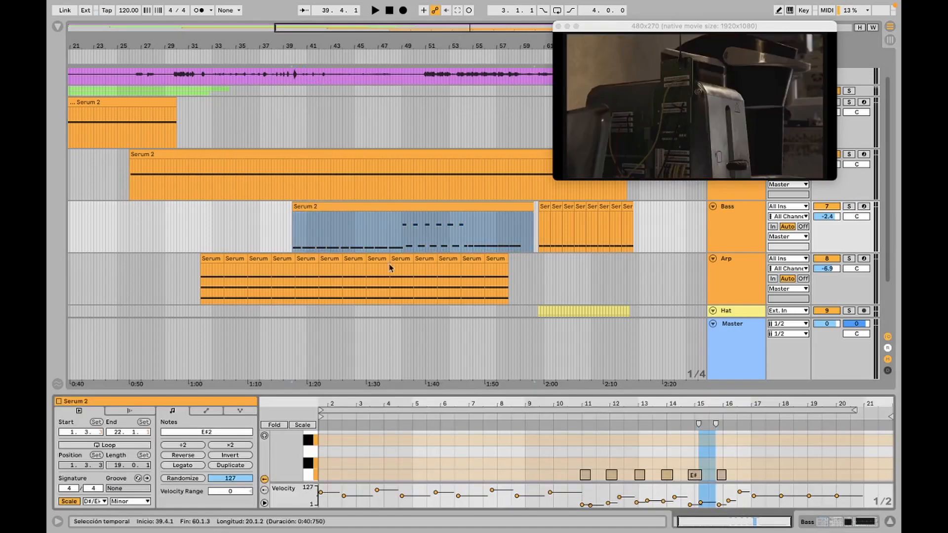
{"action": "left_click_drag", "start_coordinate": [564, 393], "coordinate": [552, 222]}
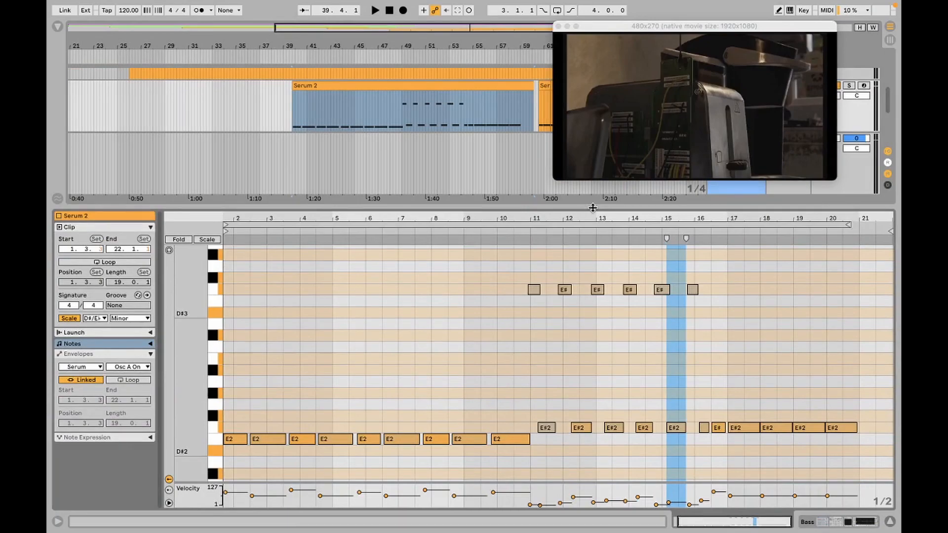
{"action": "left_click_drag", "start_coordinate": [593, 208], "coordinate": [606, 492]}
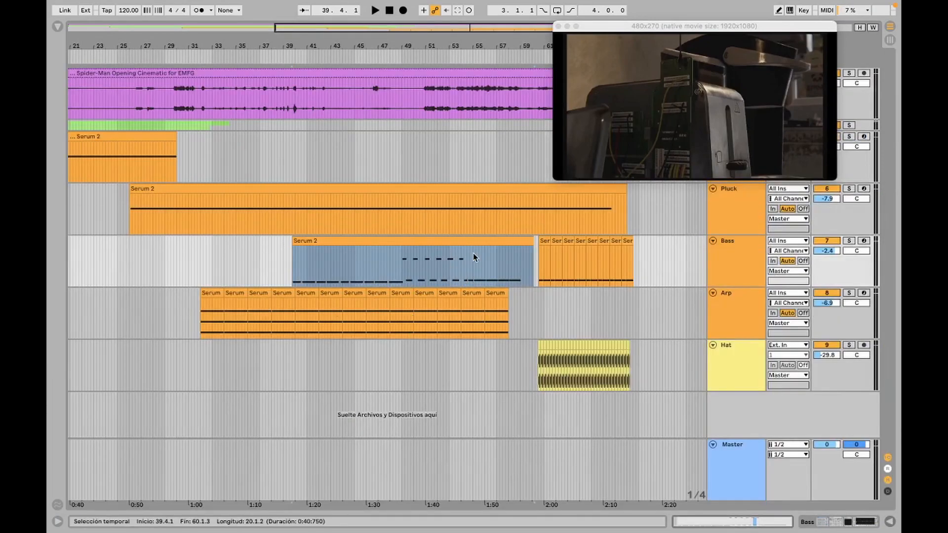
Step: Play the arrangement briefly from 34.1.1 and mark the opening section of the long Bass clip
{"action": "left_click", "coordinate": [217, 268]}
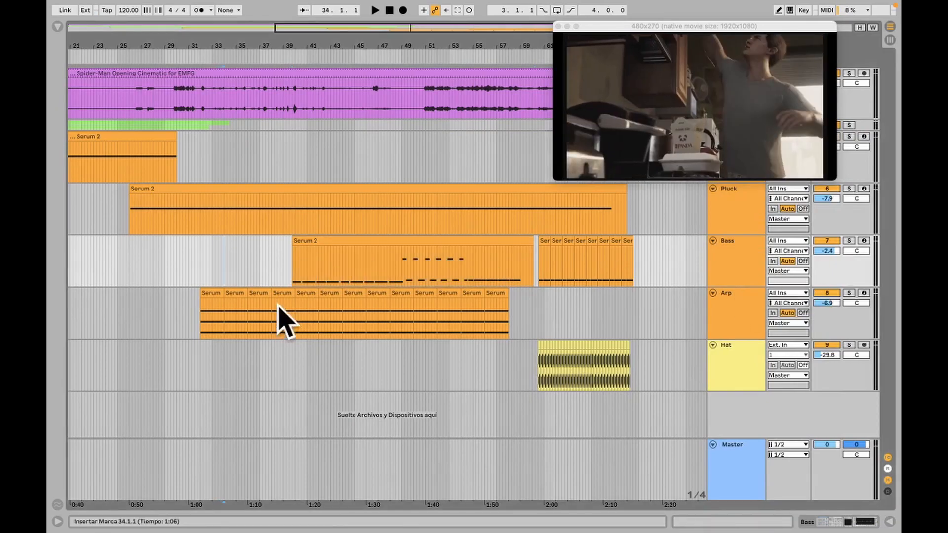
{"action": "key", "text": "space"}
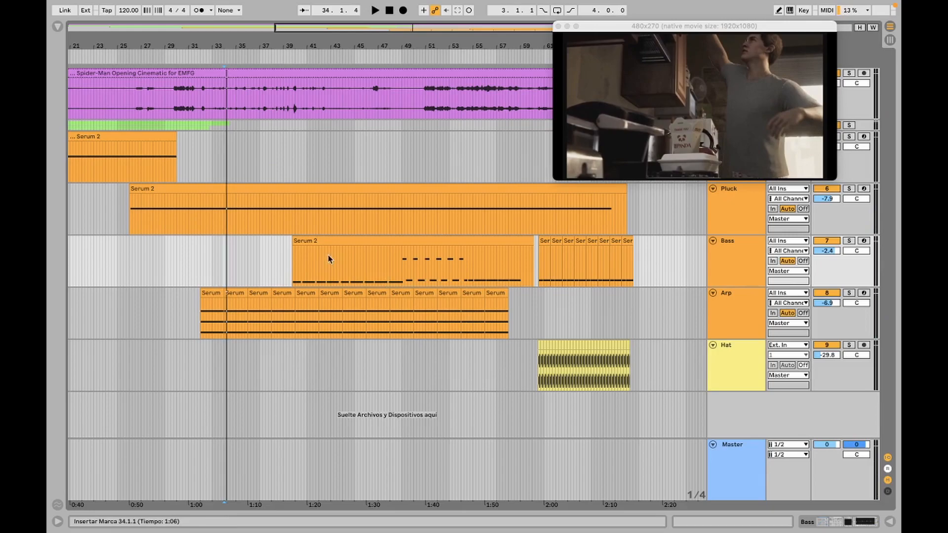
{"action": "left_click_drag", "start_coordinate": [291, 263], "coordinate": [401, 266]}
Step: Play the full mix against the video from 60.3.1, where the Hat track and second Bass section begin
{"action": "scroll", "coordinate": [519, 291], "scroll_direction": "right", "scroll_amount": 2}
{"action": "left_click", "coordinate": [519, 302]}
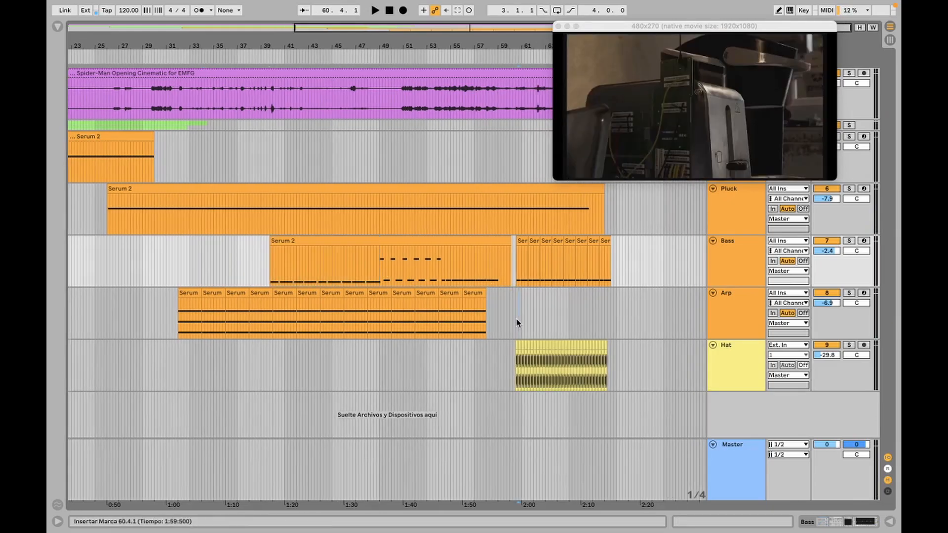
{"action": "left_click_drag", "start_coordinate": [516, 46], "coordinate": [485, 331]}
{"action": "left_click", "coordinate": [488, 308]}
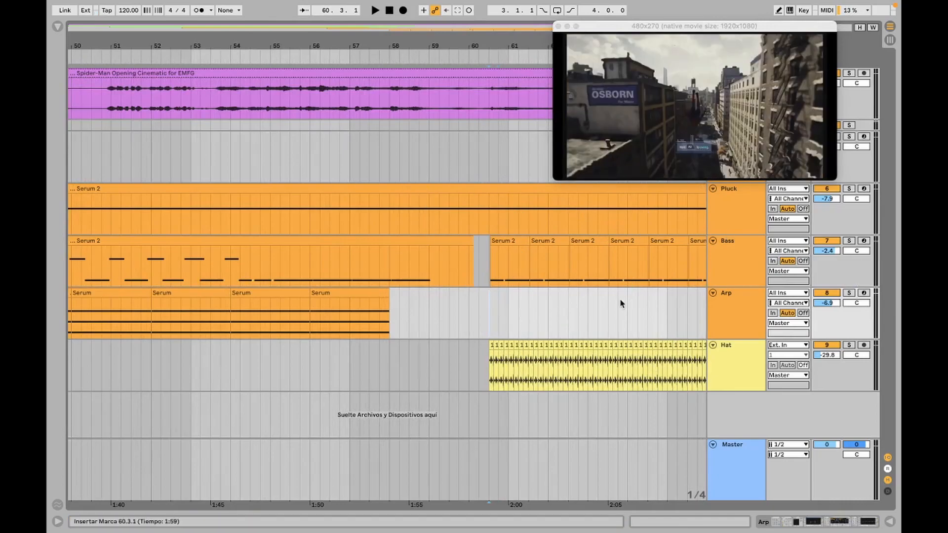
{"action": "key", "text": "space"}
{"action": "scroll", "coordinate": [662, 364], "scroll_direction": "right", "scroll_amount": 3}
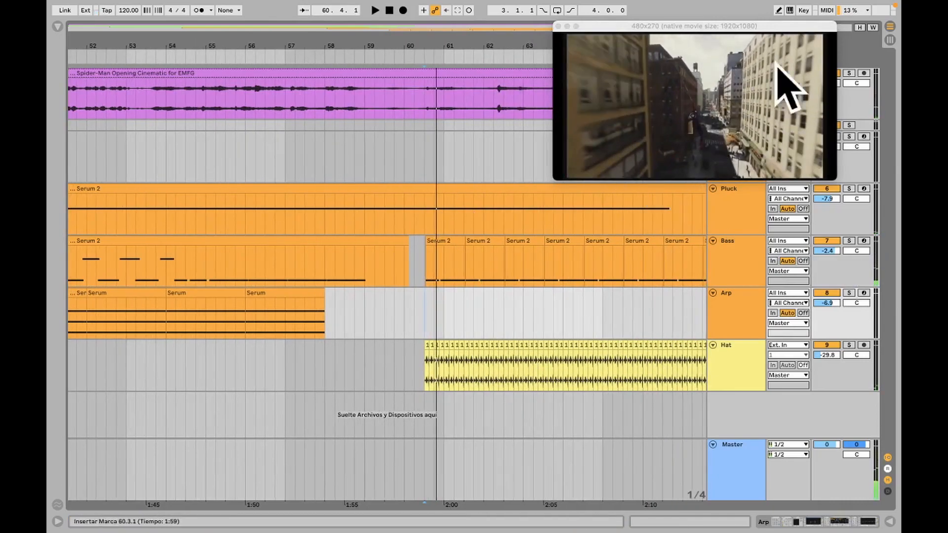
{"action": "key", "text": "space"}
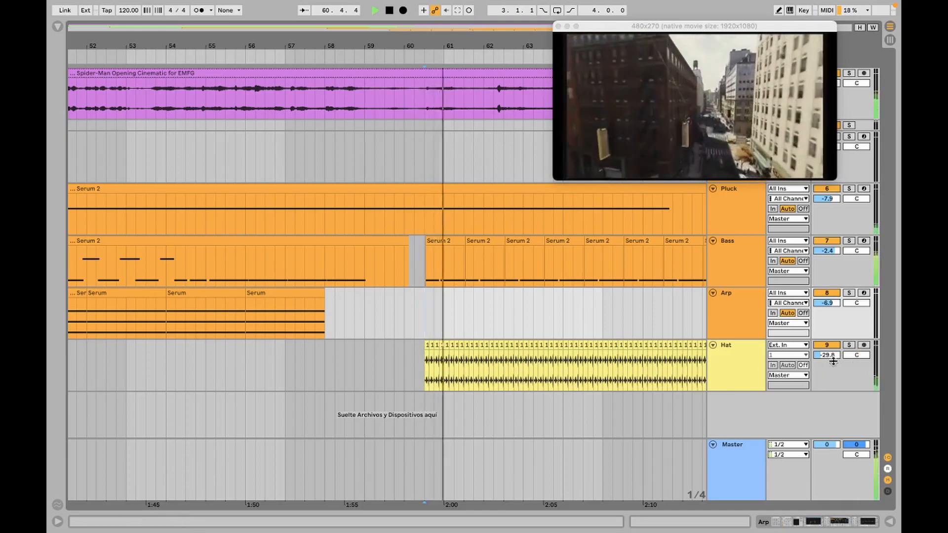
Step: Show the Hat track's EQ Eight and Auto Pan devices, and play its section again from 60.3.1
{"action": "left_click_drag", "start_coordinate": [523, 46], "coordinate": [523, 39]}
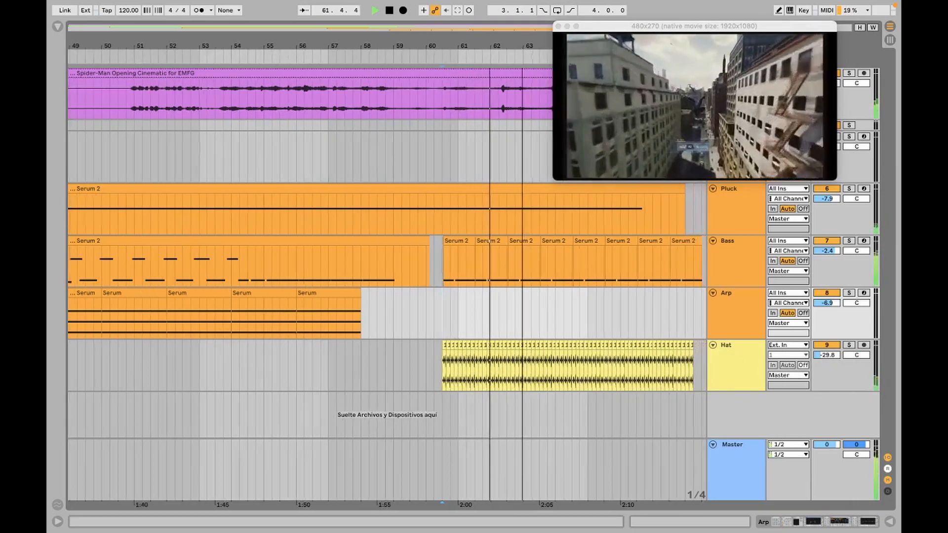
{"action": "double_click", "coordinate": [740, 368]}
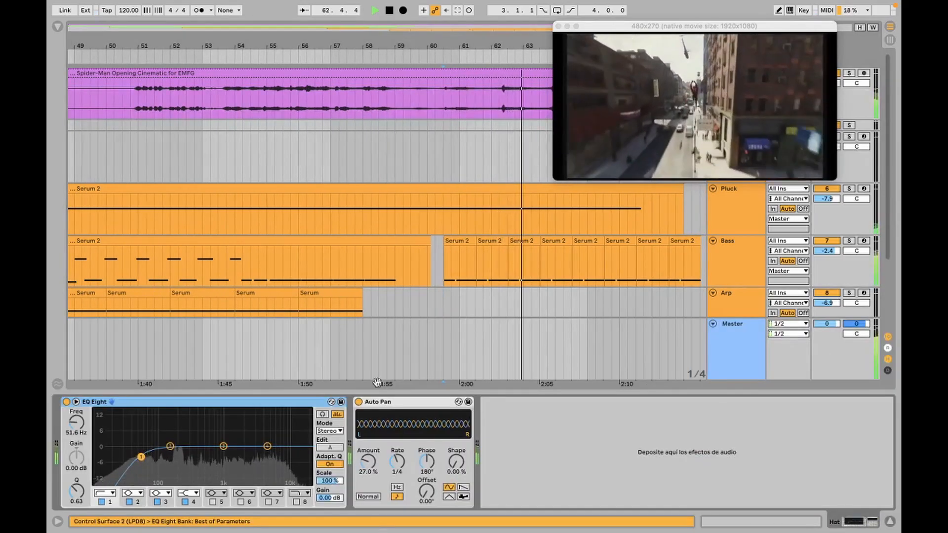
{"action": "key", "text": "space"}
{"action": "scroll", "coordinate": [470, 222], "scroll_direction": "down", "scroll_amount": 4}
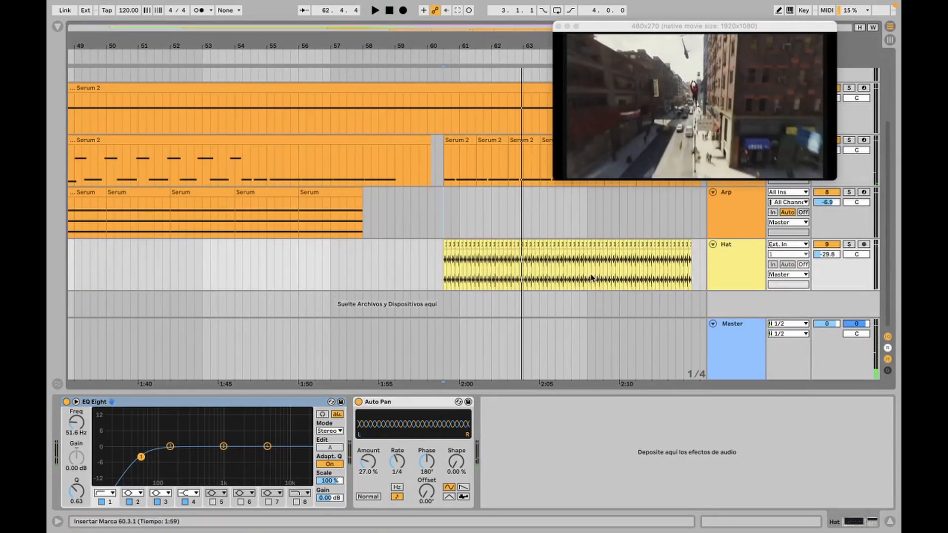
{"action": "key", "text": "space"}
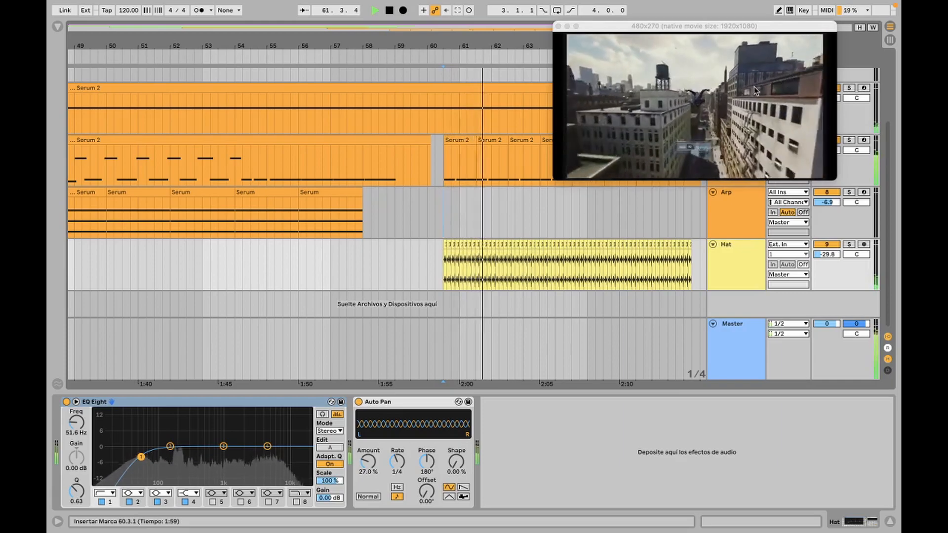
{"action": "key", "text": "space"}
Step: Show the whole arrangement with the video window moved lower, and play the mix briefly from 40.4.1
{"action": "left_click_drag", "start_coordinate": [670, 29], "coordinate": [666, 88]}
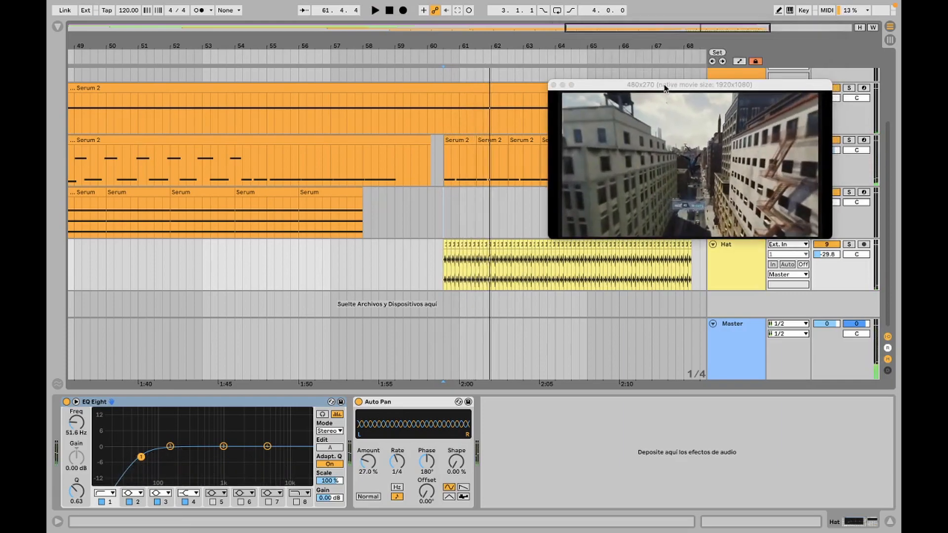
{"action": "left_click_drag", "start_coordinate": [492, 38], "coordinate": [492, 13]}
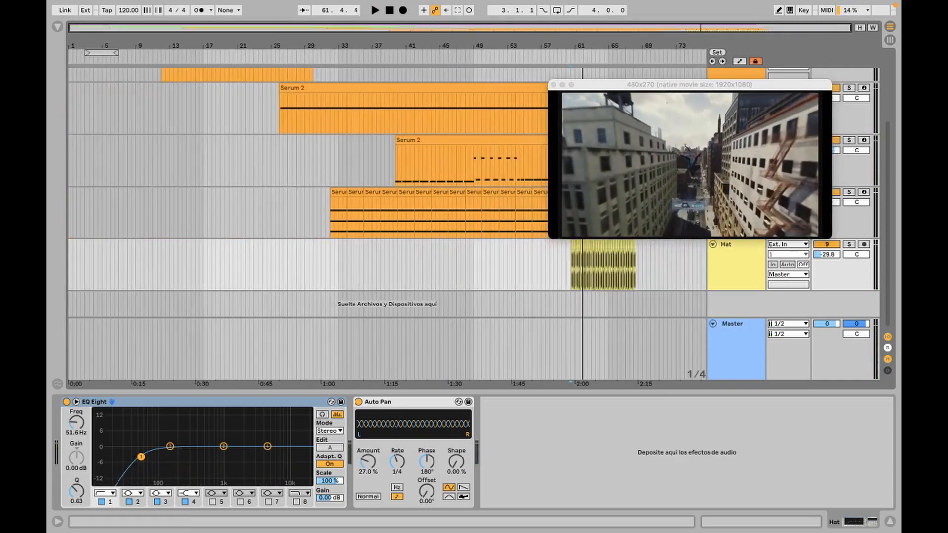
{"action": "scroll", "coordinate": [502, 176], "scroll_direction": "up", "scroll_amount": 2}
{"action": "left_click", "coordinate": [404, 190]}
{"action": "key", "text": "space"}
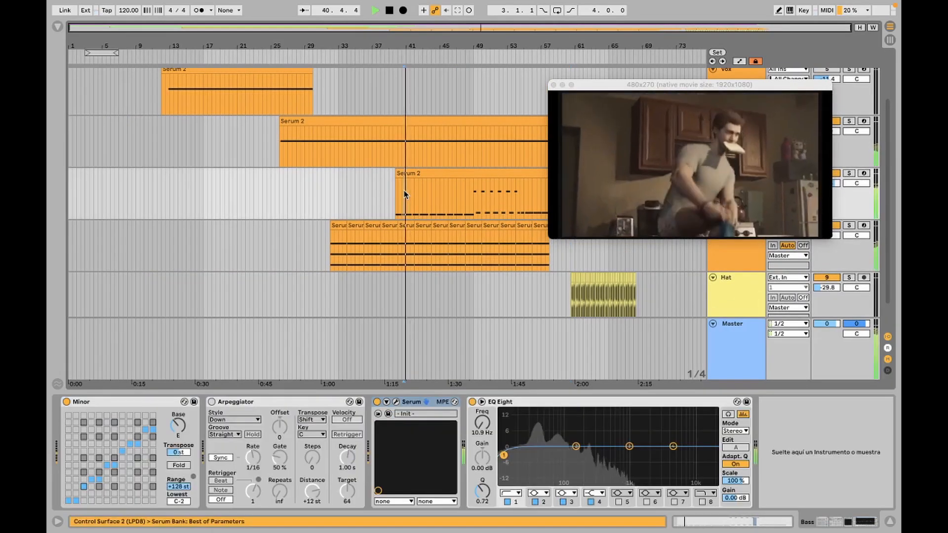
{"action": "key", "text": "space"}
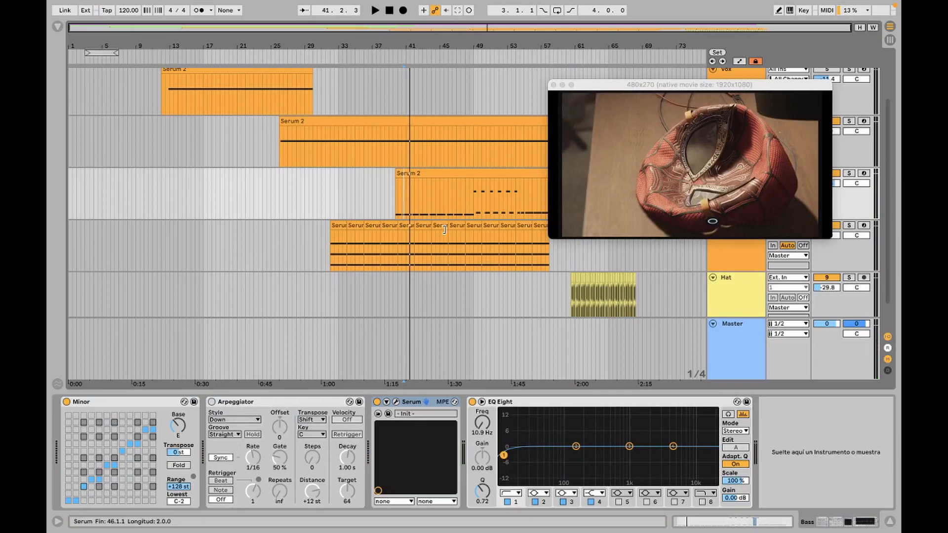
Step: Move the video window over the empty beginning of the Bass and Arp tracks, exposing the track controls
{"action": "left_click_drag", "start_coordinate": [650, 80], "coordinate": [194, 179]}
{"action": "scroll", "coordinate": [552, 168], "scroll_direction": "up", "scroll_amount": 3}
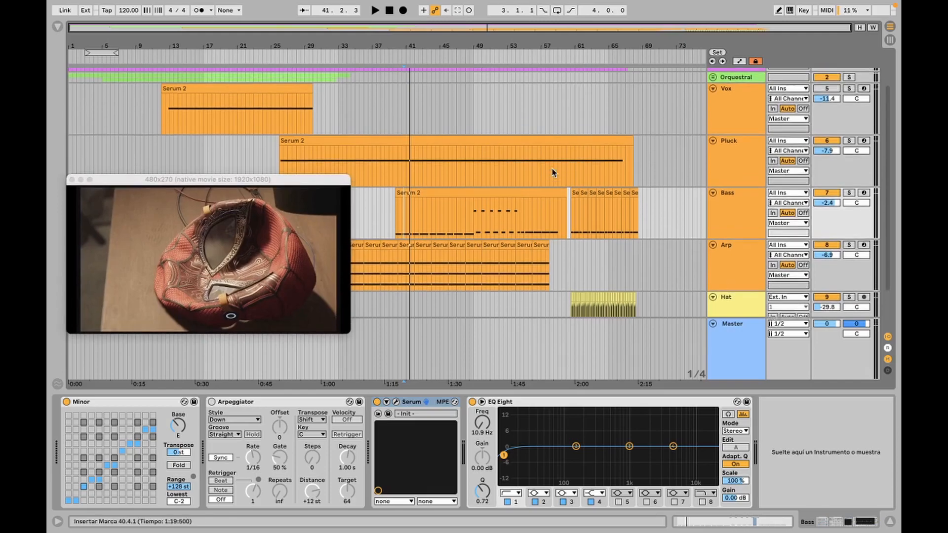